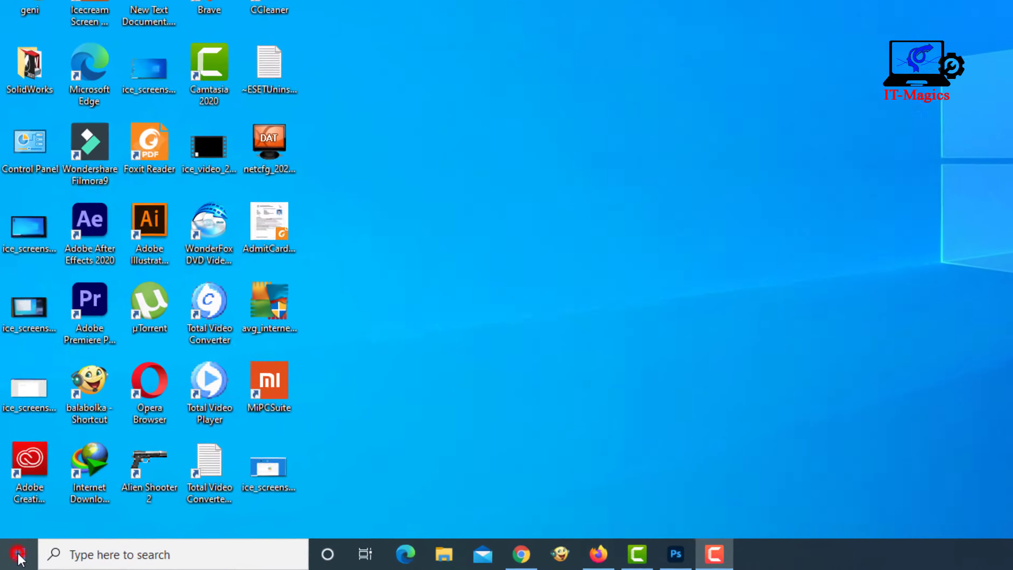
Check which power choices the Start menu offers, then dismiss the menu
left_click(17, 555)
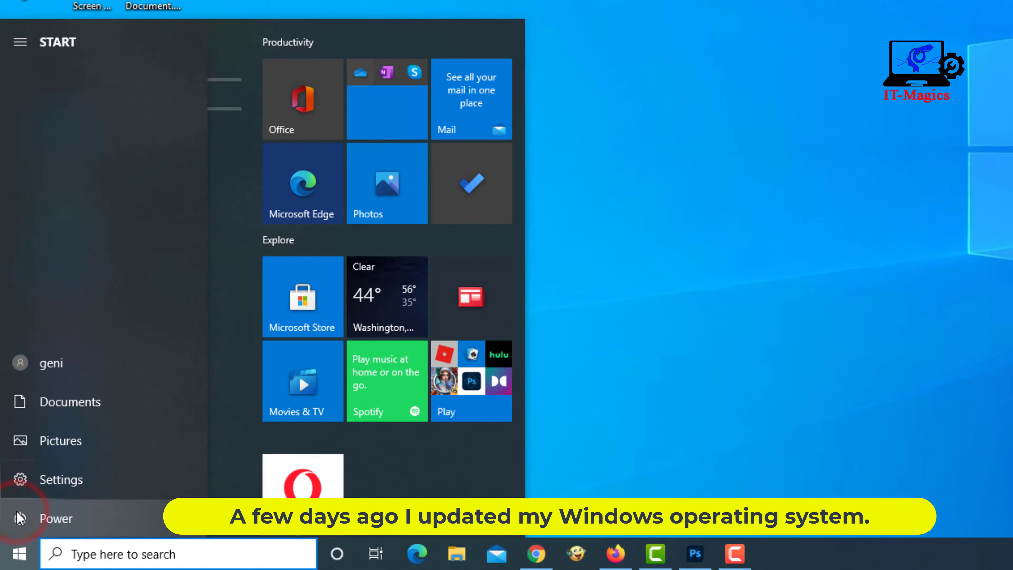
left_click(68, 519)
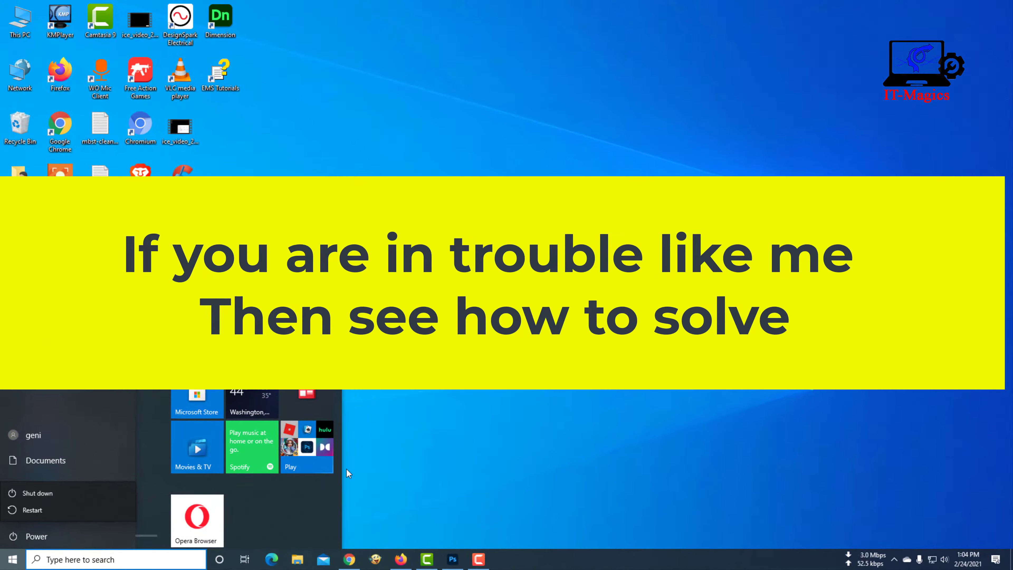
left_click(408, 450)
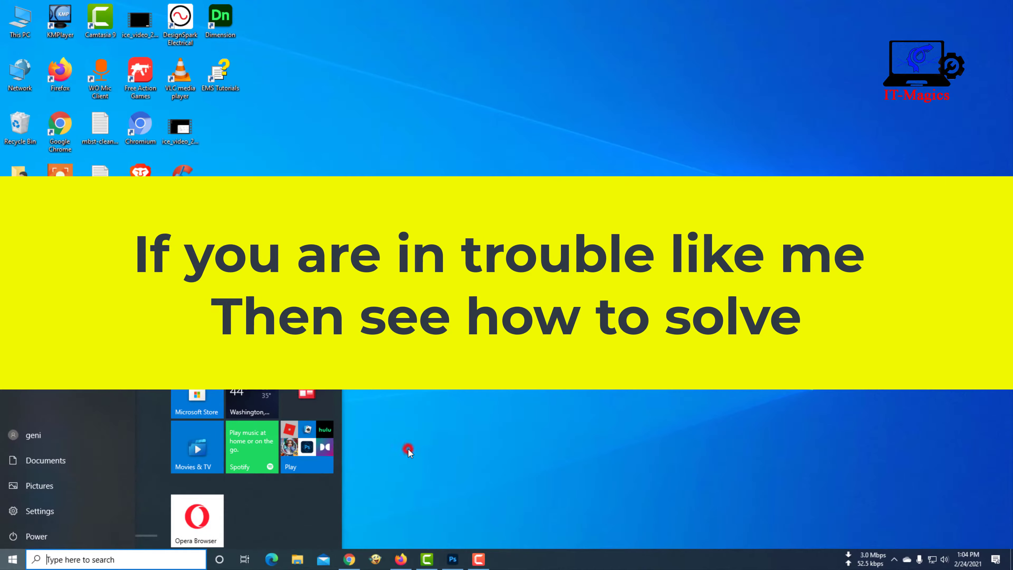
left_click(373, 447)
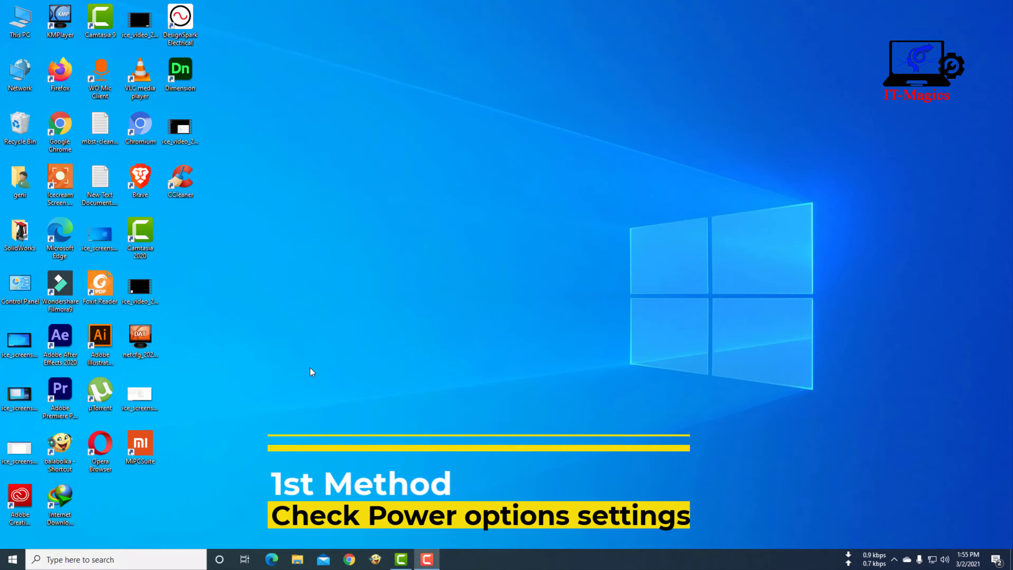
Open Control Panel by searching 'contro' and view all items as Large icons
left_click(82, 559)
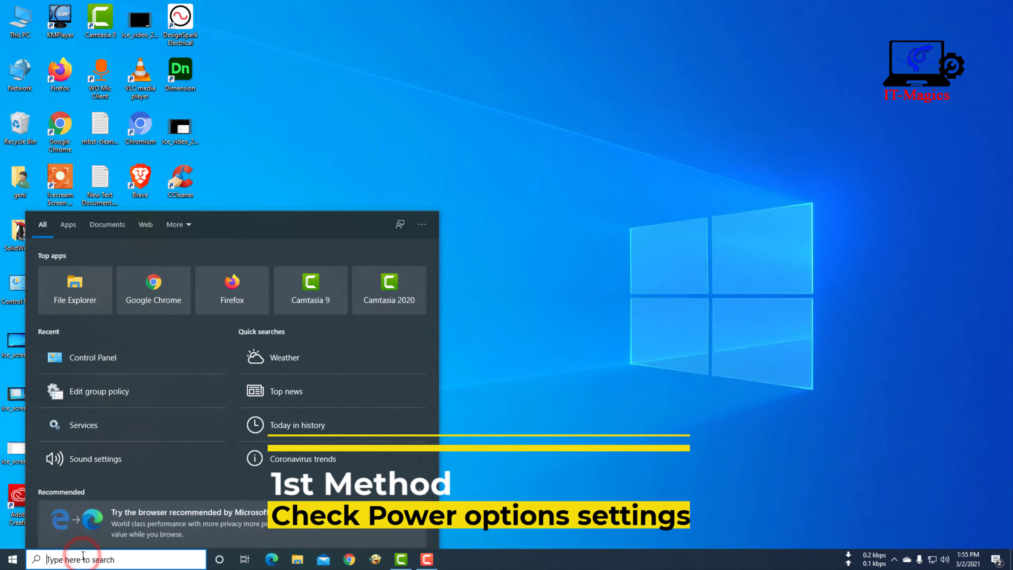
type("con")
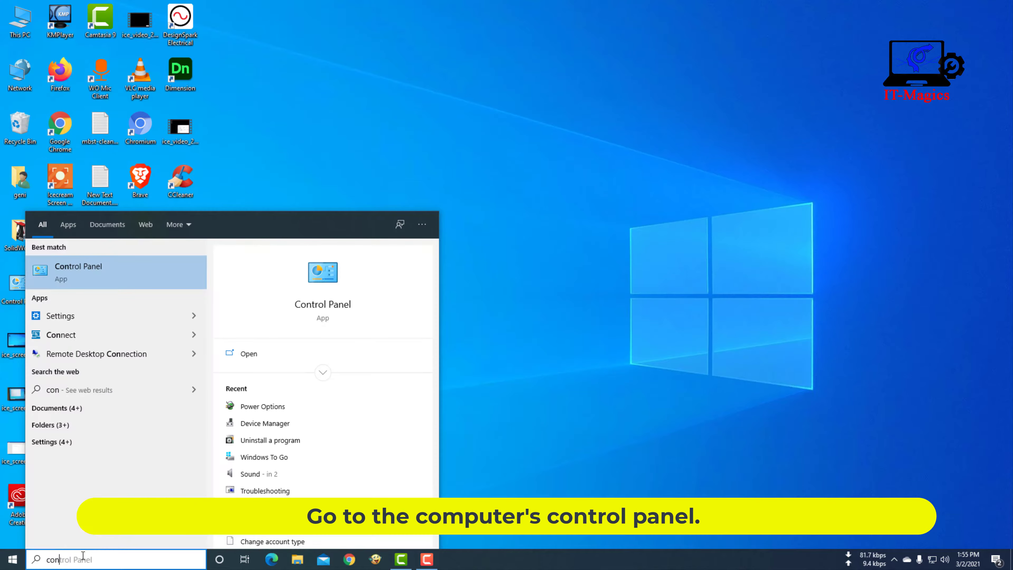
type("trol")
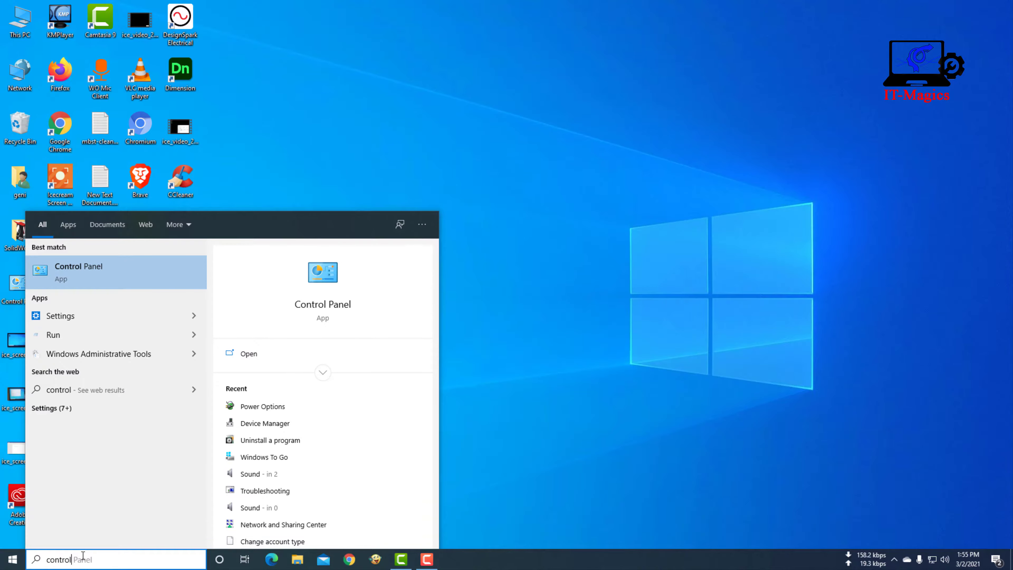
left_click(92, 279)
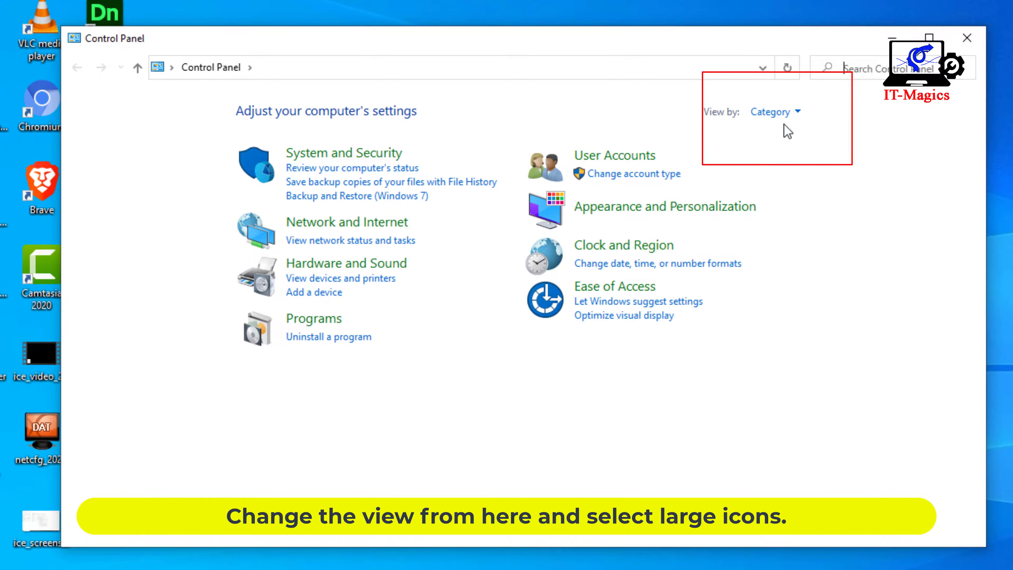
left_click(783, 113)
left_click(791, 154)
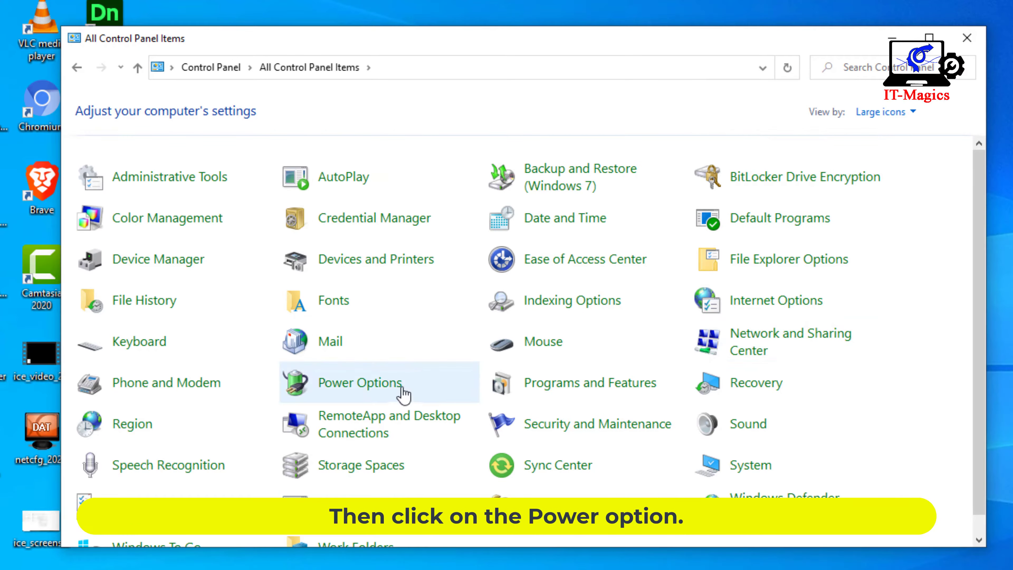
Tick Sleep in Power Options' power button shutdown settings and save the change
left_click(393, 387)
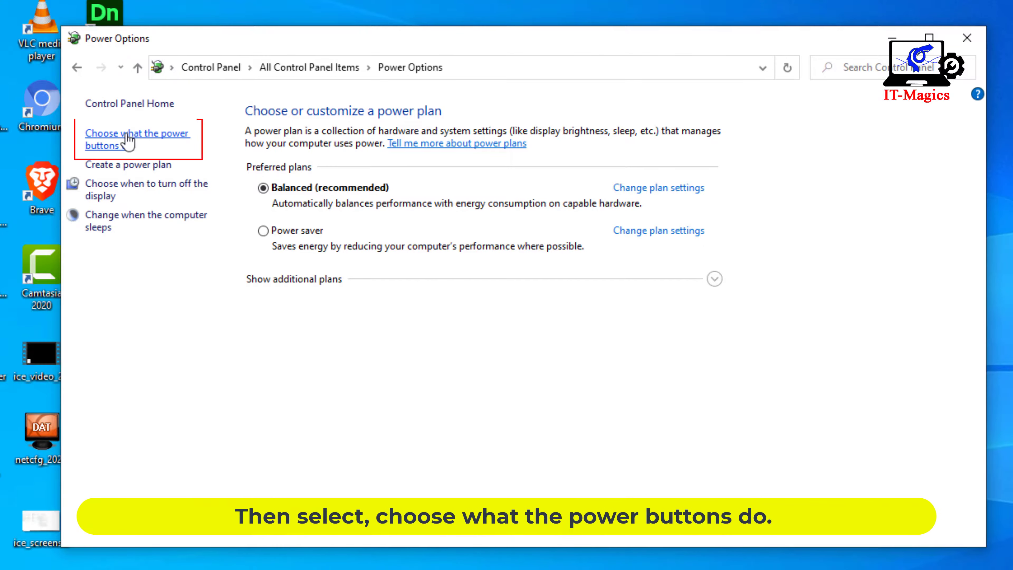
left_click(140, 148)
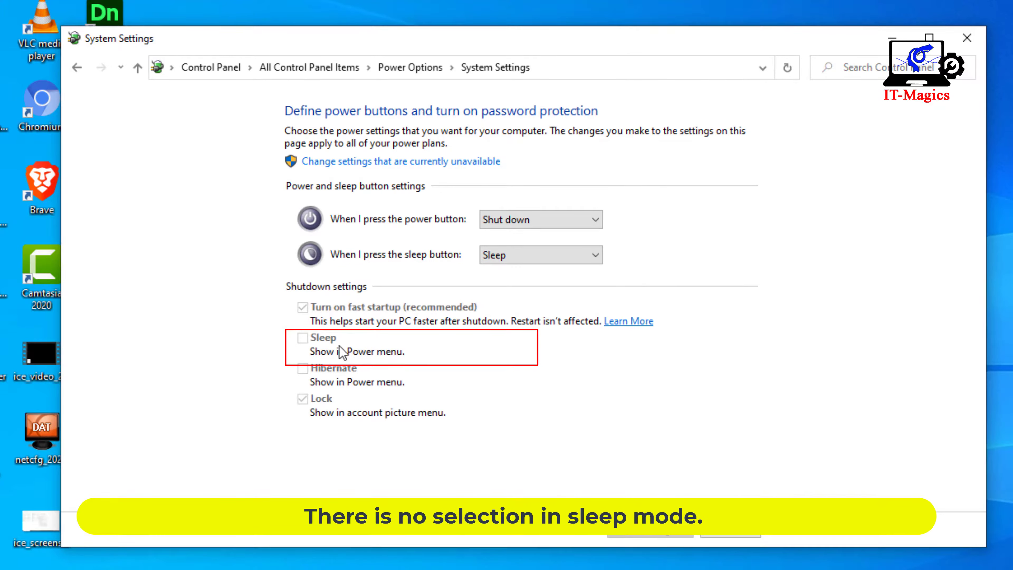
left_click(423, 163)
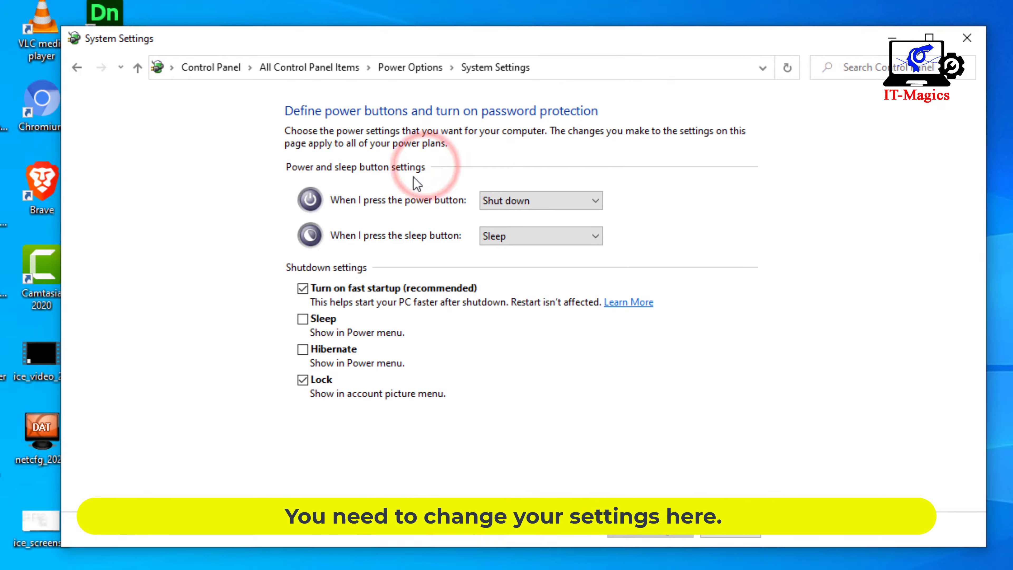
left_click(303, 319)
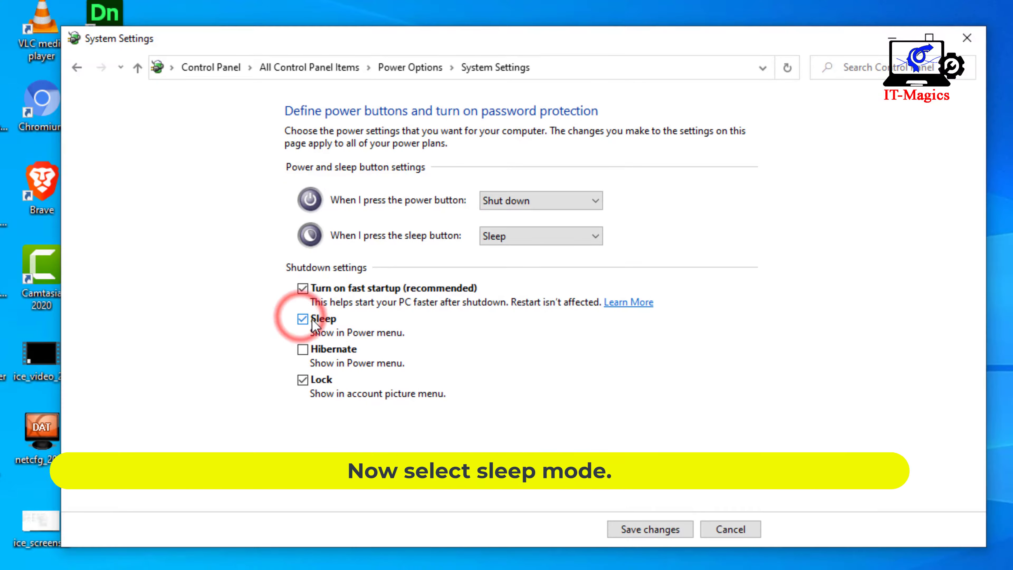
left_click(653, 530)
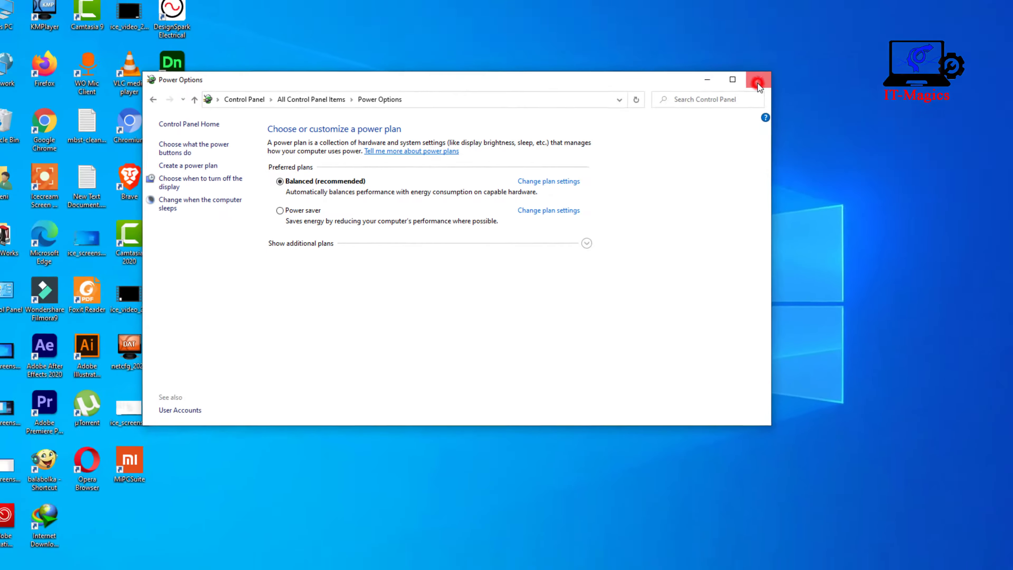
Close Power Options and verify Sleep is now listed under the Start menu's Power button
left_click(967, 38)
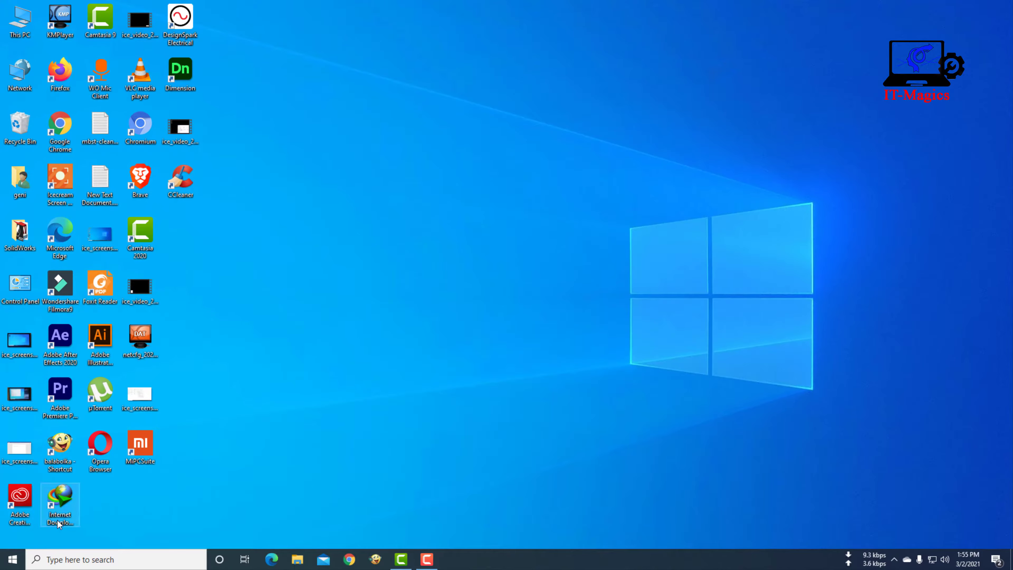
left_click(13, 559)
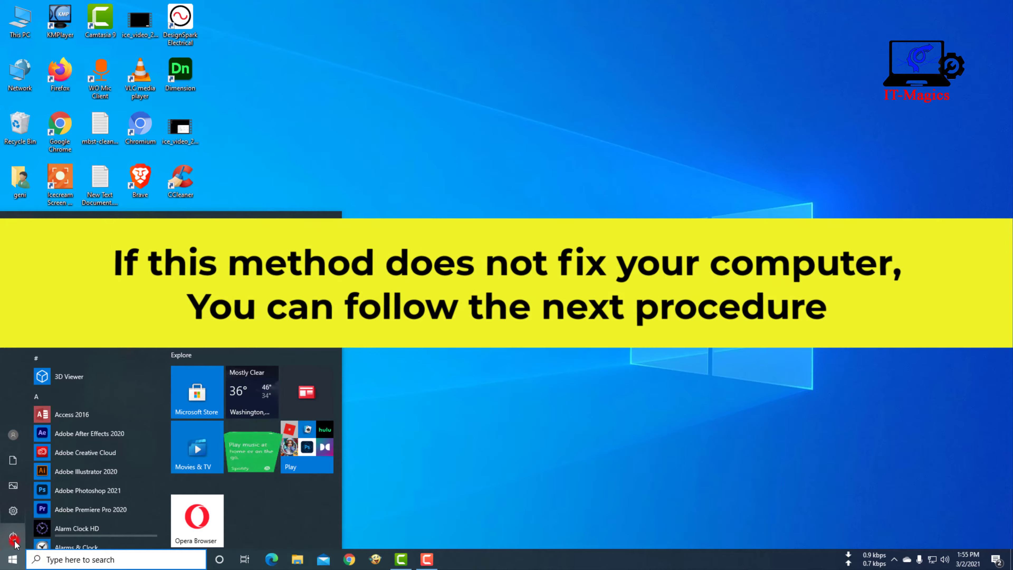
left_click(38, 533)
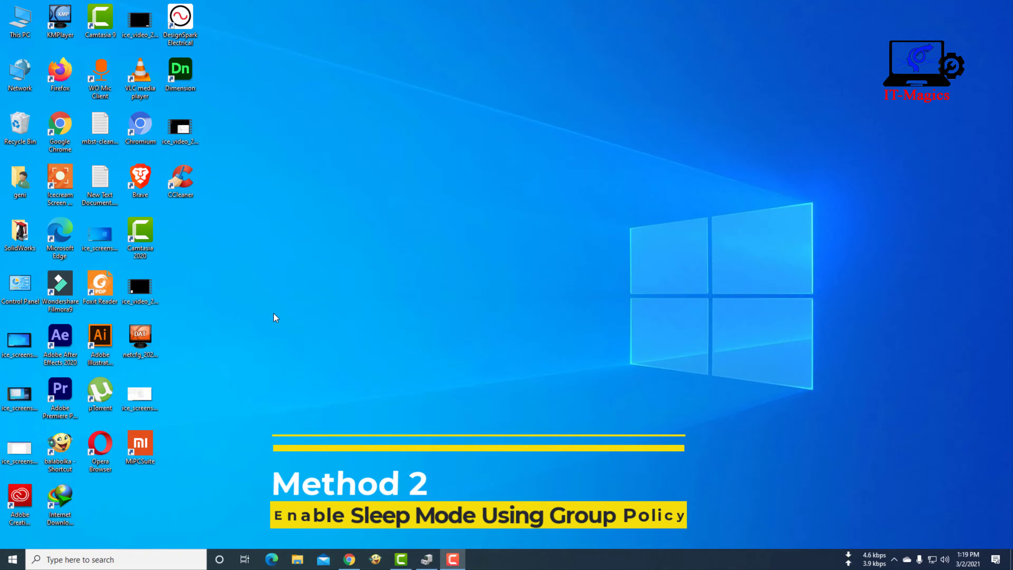
Search 'edit group policy' and open the Edit group policy best match
left_click(126, 557)
type("e")
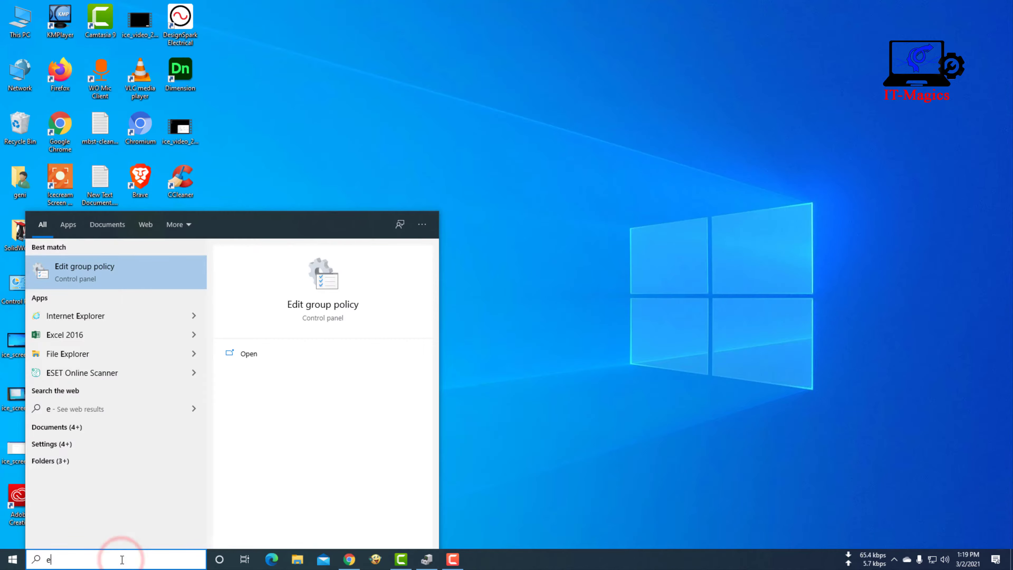
type("dit grou")
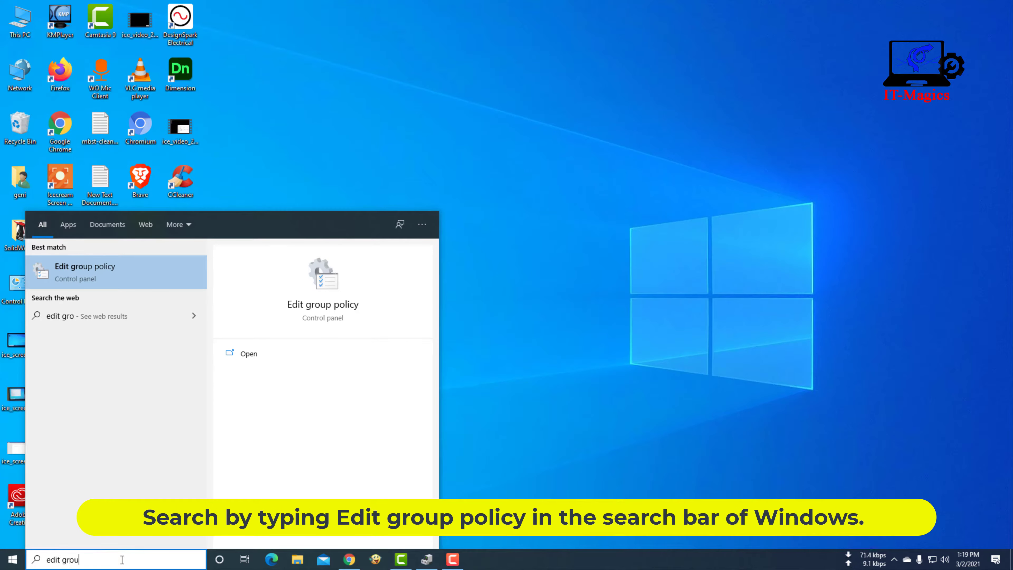
type("p pol")
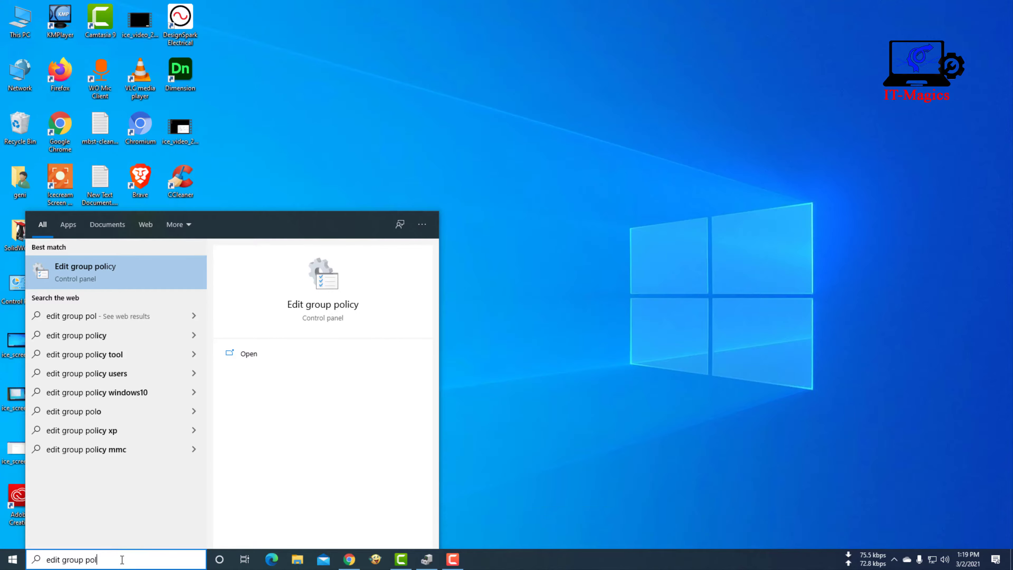
type("icy")
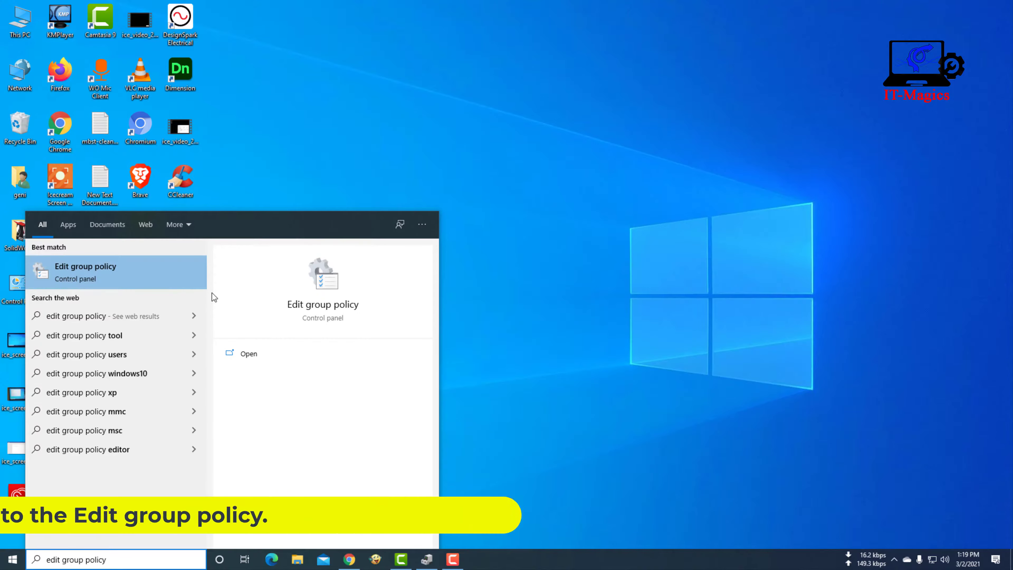
left_click(112, 271)
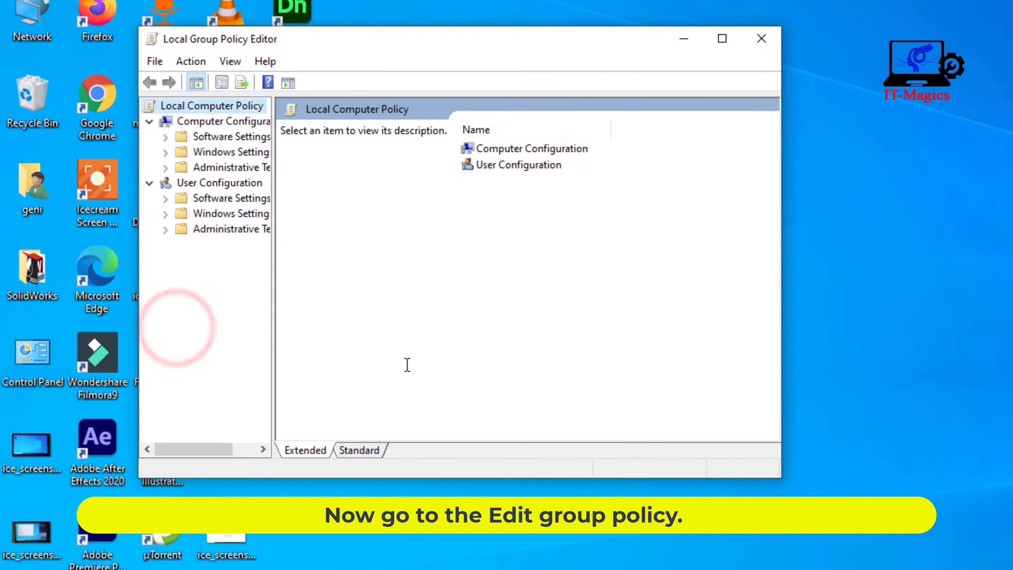
Widen the tree pane and expand Computer Configuration > Administrative Templates > Windows Components
left_click_drag(273, 235, 336, 241)
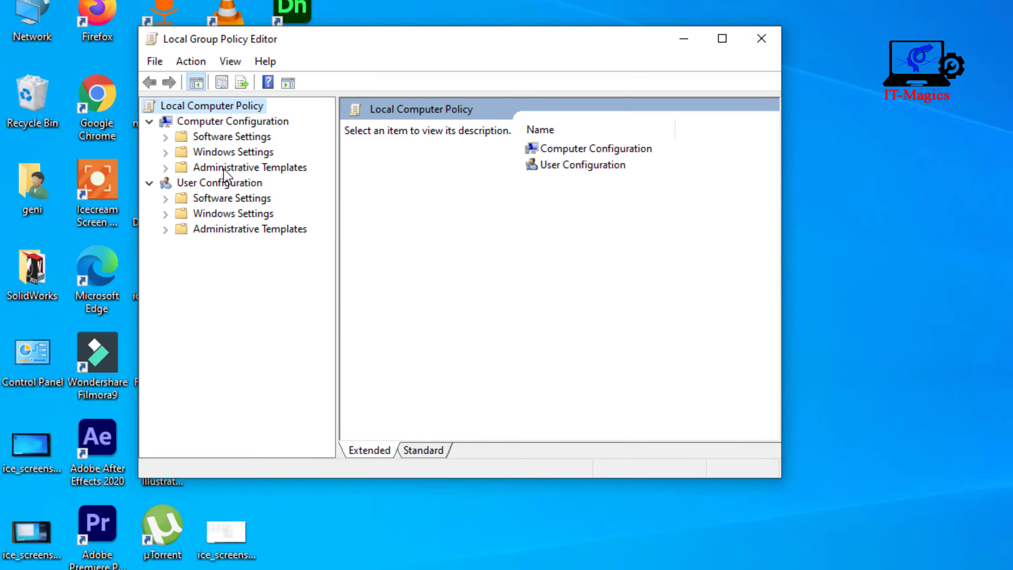
left_click(216, 121)
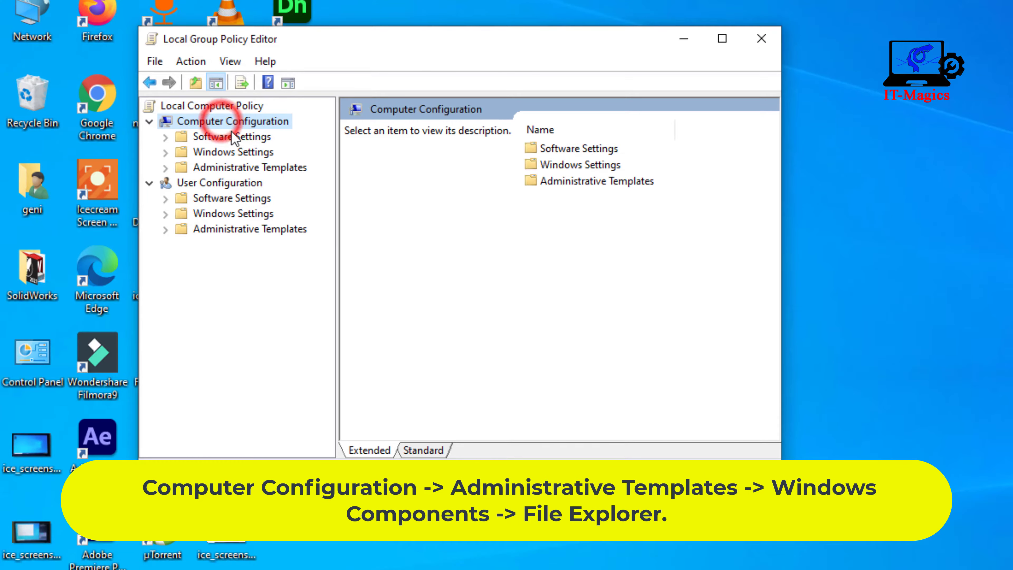
left_click(228, 167)
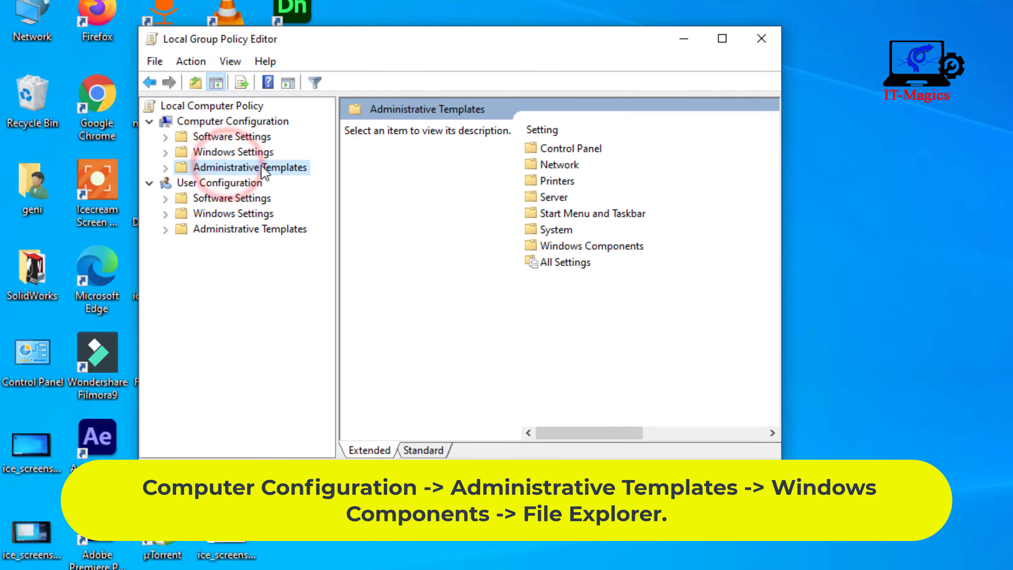
left_click(165, 167)
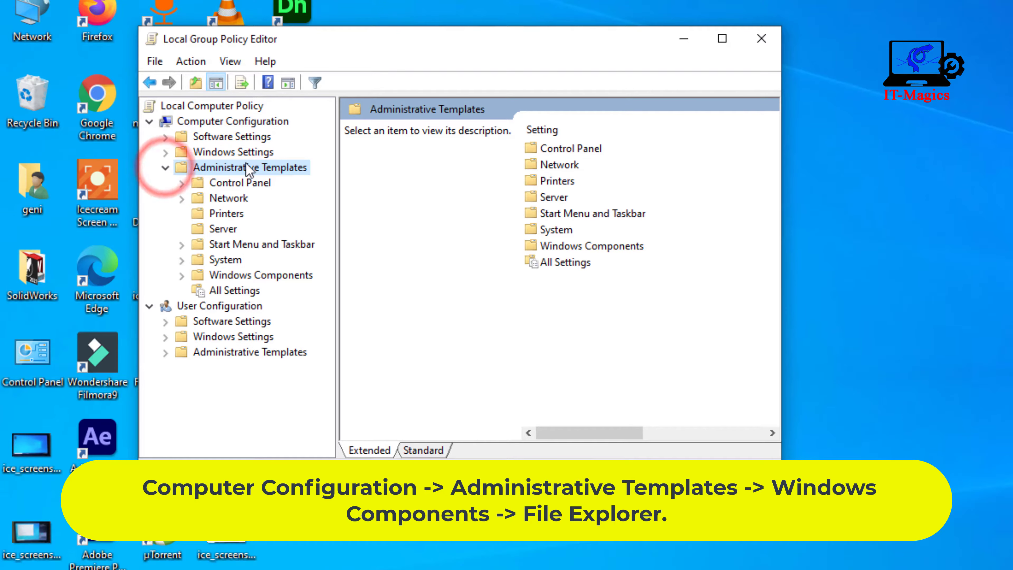
left_click(271, 275)
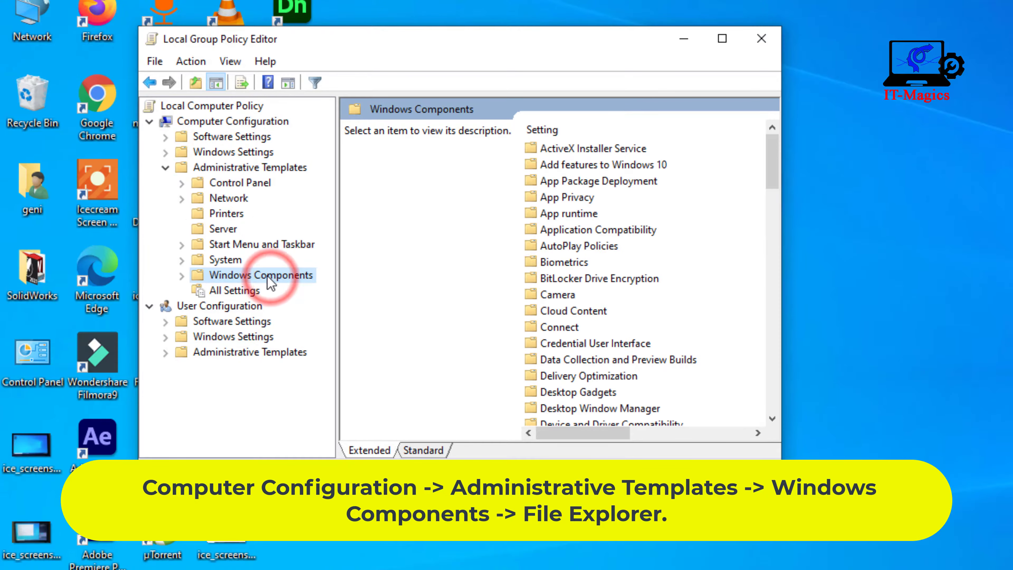
left_click(183, 275)
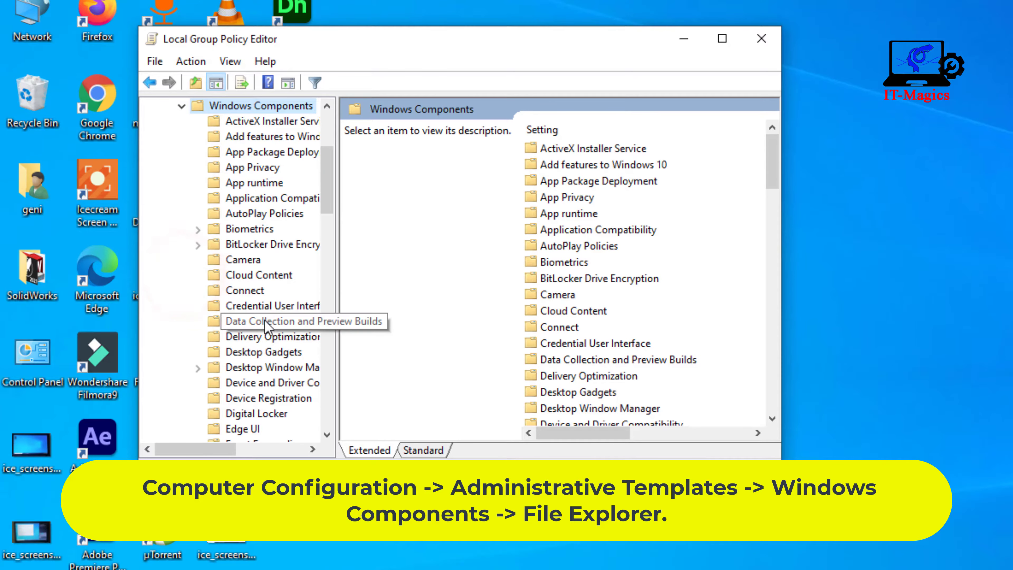
Open the File Explorer policy folder and widen the window to show the State column
scroll(268, 322, "down", 5)
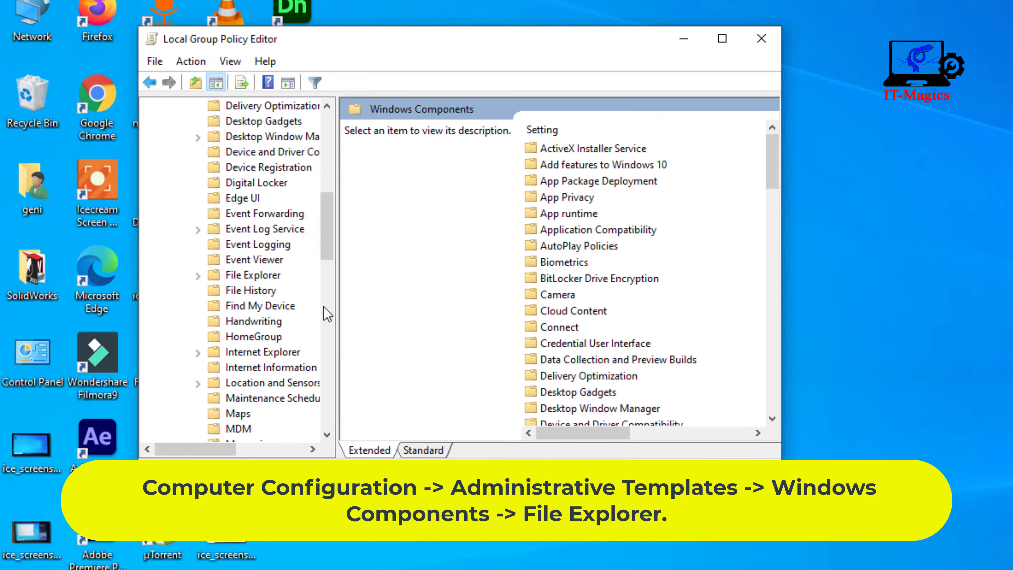
left_click_drag(337, 305, 389, 311)
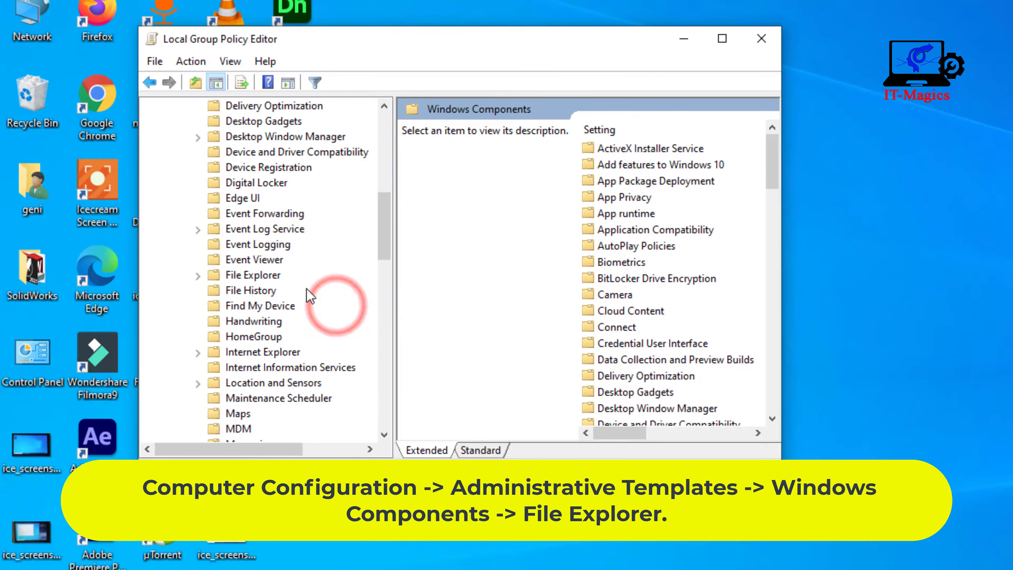
scroll(286, 359, "down", 3)
scroll(238, 343, "down", 2)
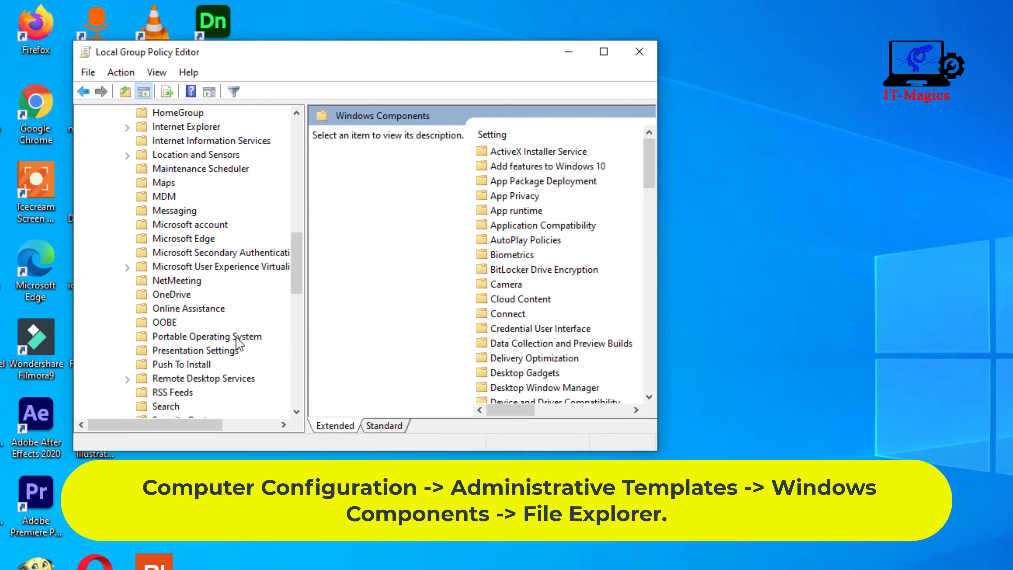
scroll(236, 248, "up", 6)
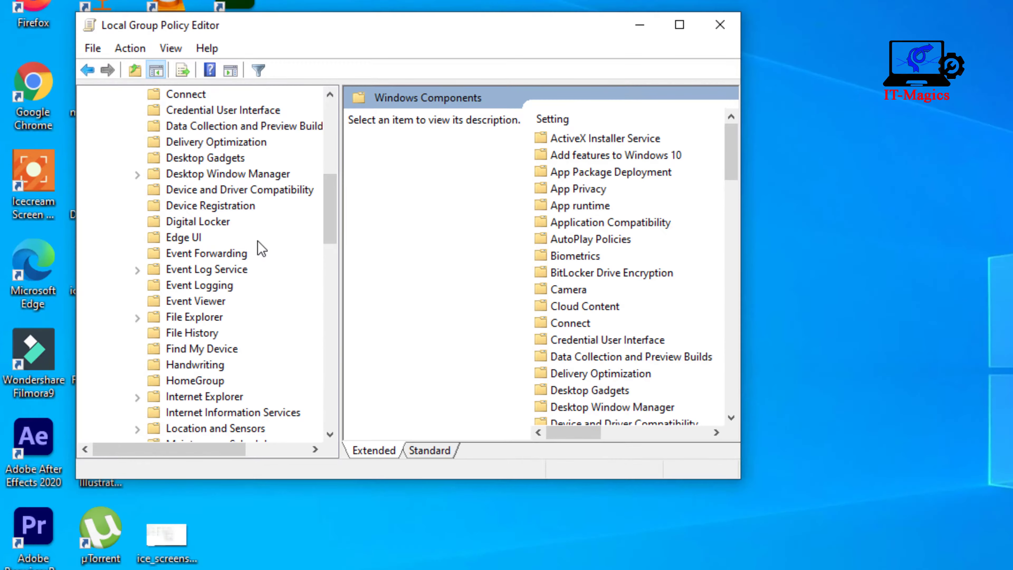
left_click(202, 321)
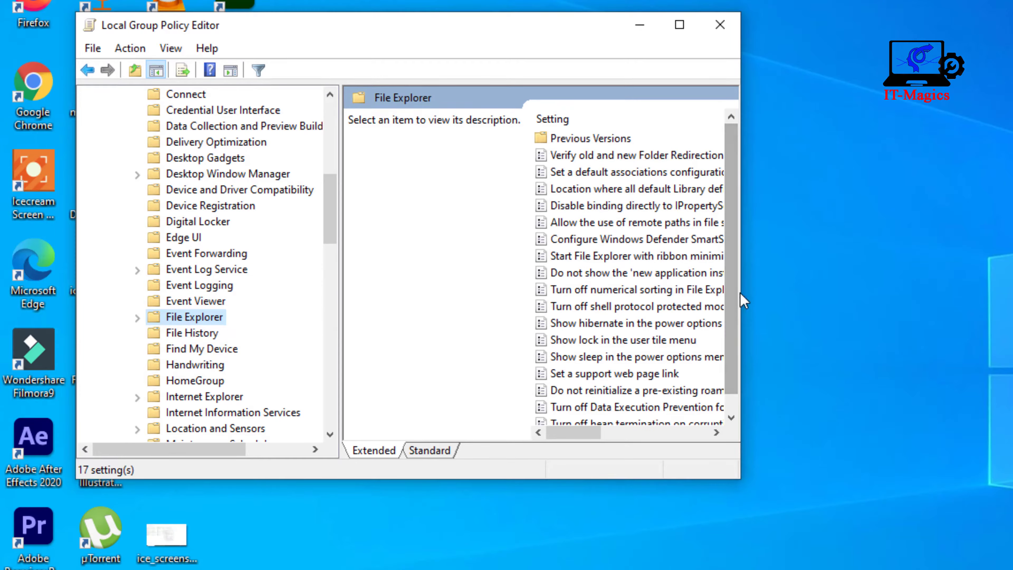
left_click_drag(741, 290, 976, 290)
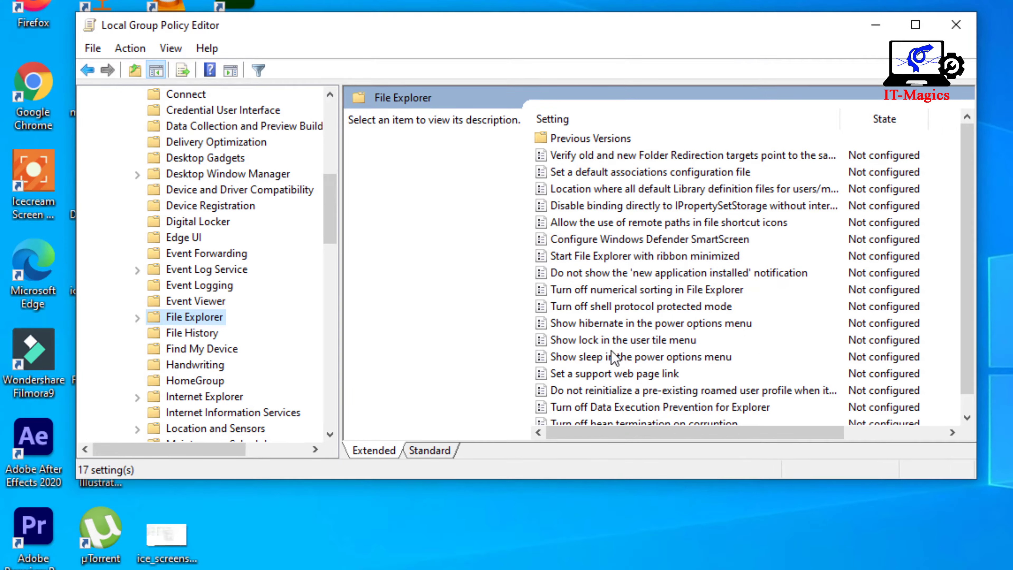
Set the 'Show sleep in the power options menu' policy to Not Configured and confirm with OK
left_click(680, 356)
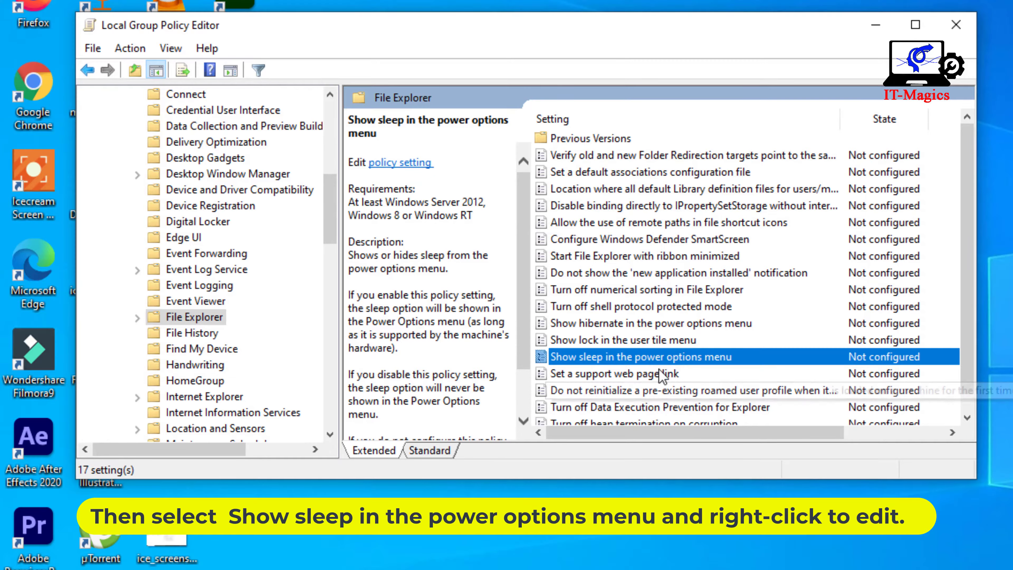
right_click(667, 356)
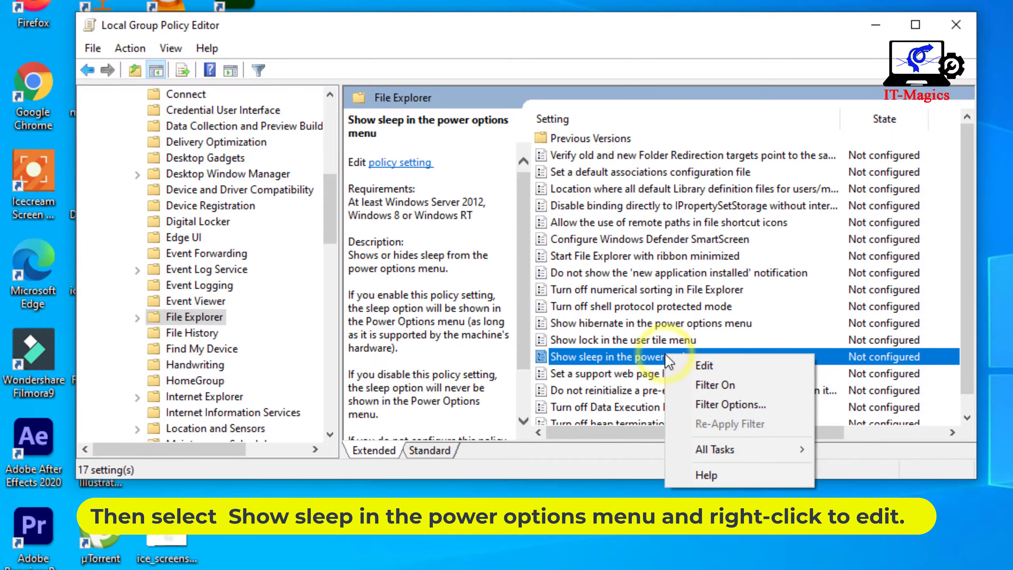
left_click(717, 367)
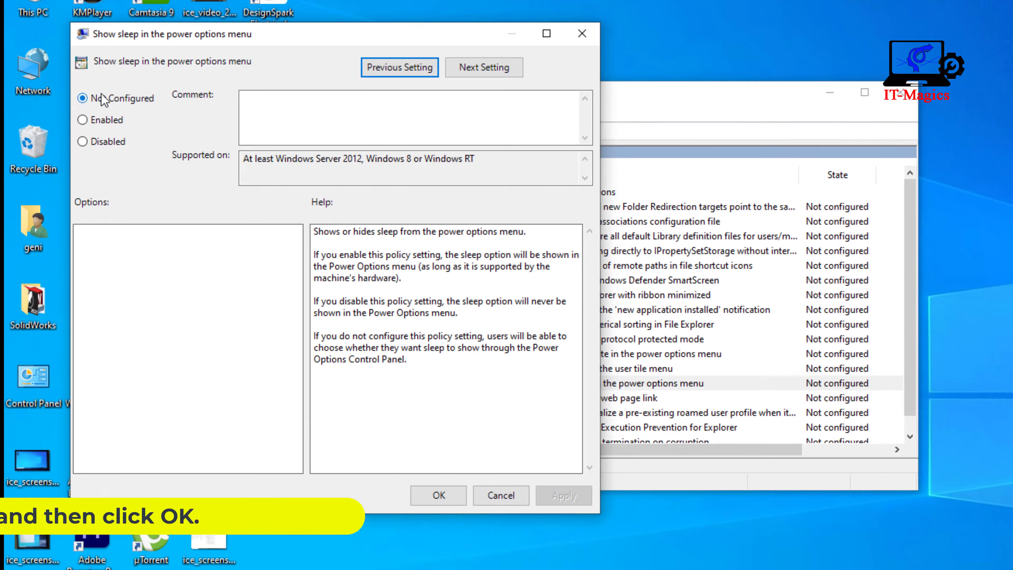
left_click(88, 117)
left_click(88, 101)
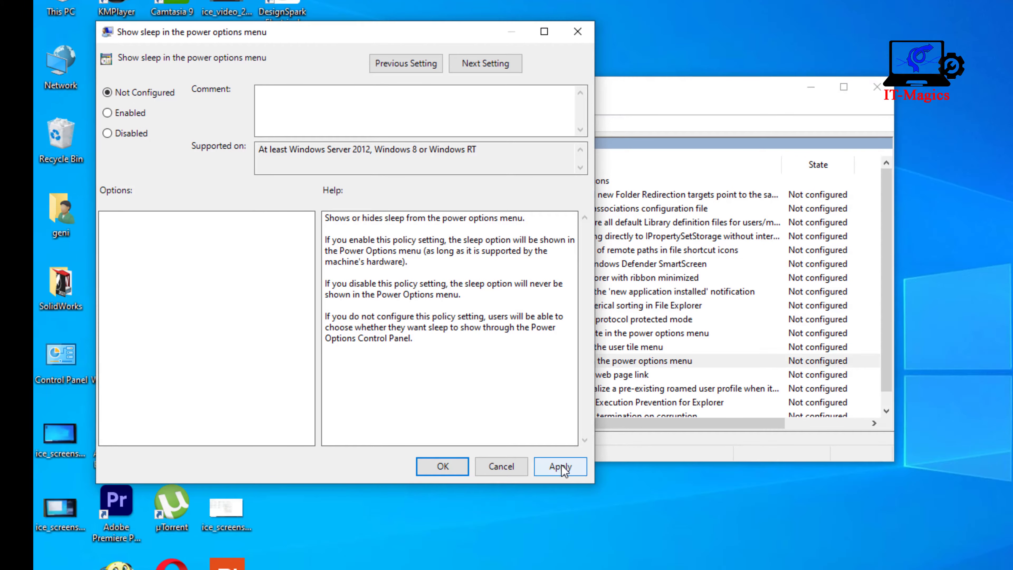
left_click(443, 466)
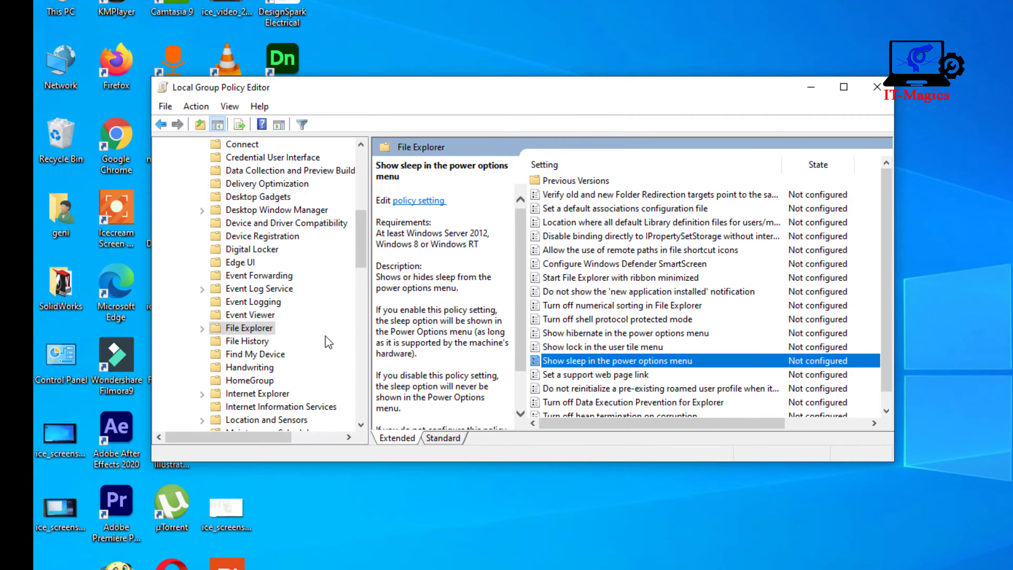
Expand Administrative Templates and then the System folder in the policy tree
scroll(347, 328, "up", 3)
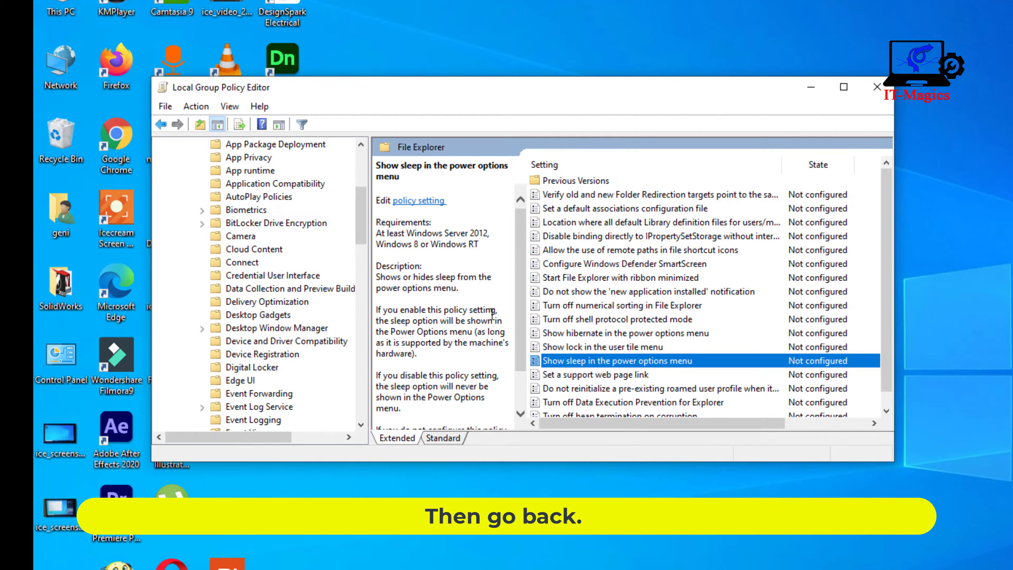
scroll(318, 274, "up", 5)
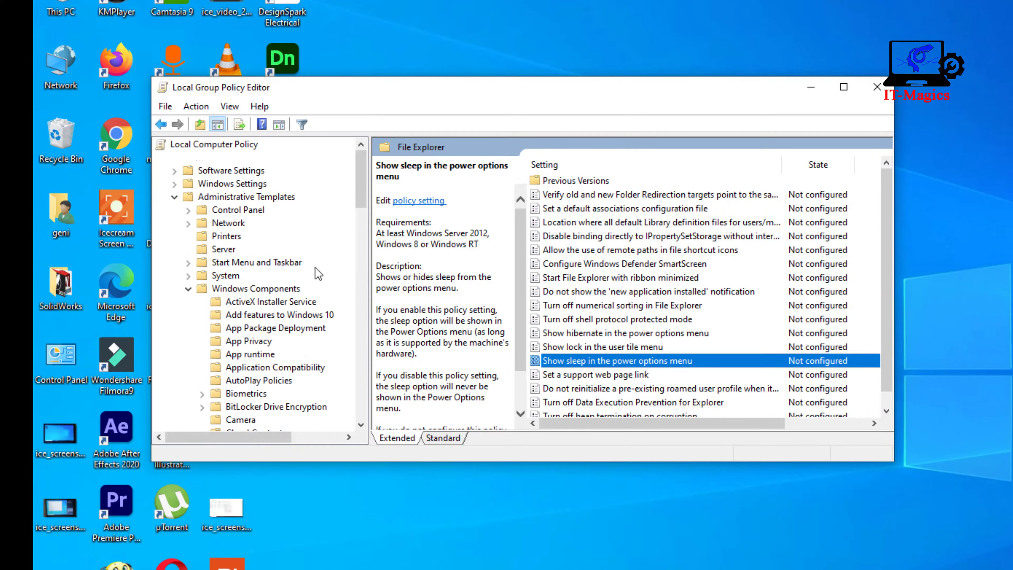
left_click(174, 196)
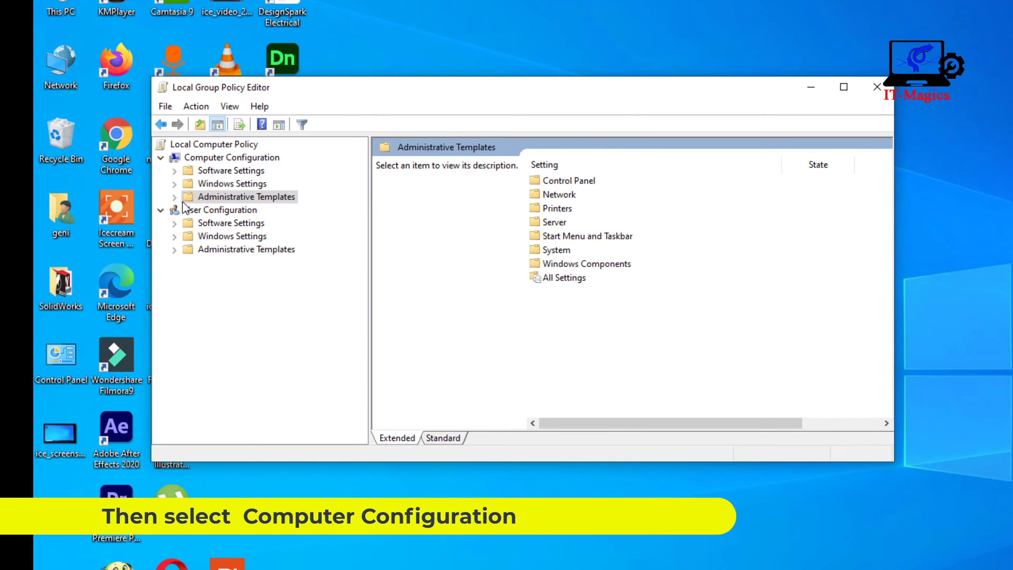
left_click(174, 196)
left_click(174, 196)
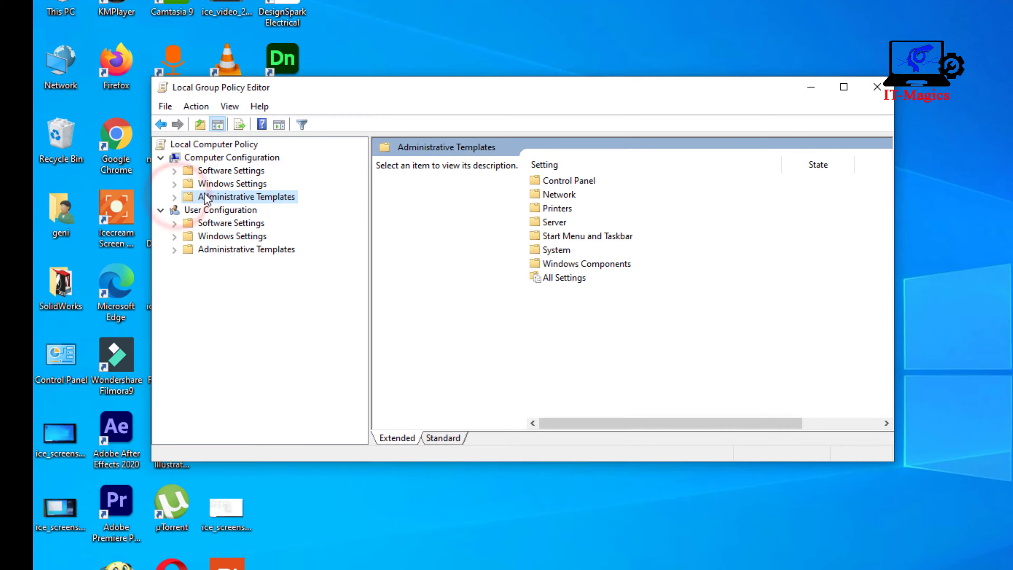
left_click(174, 197)
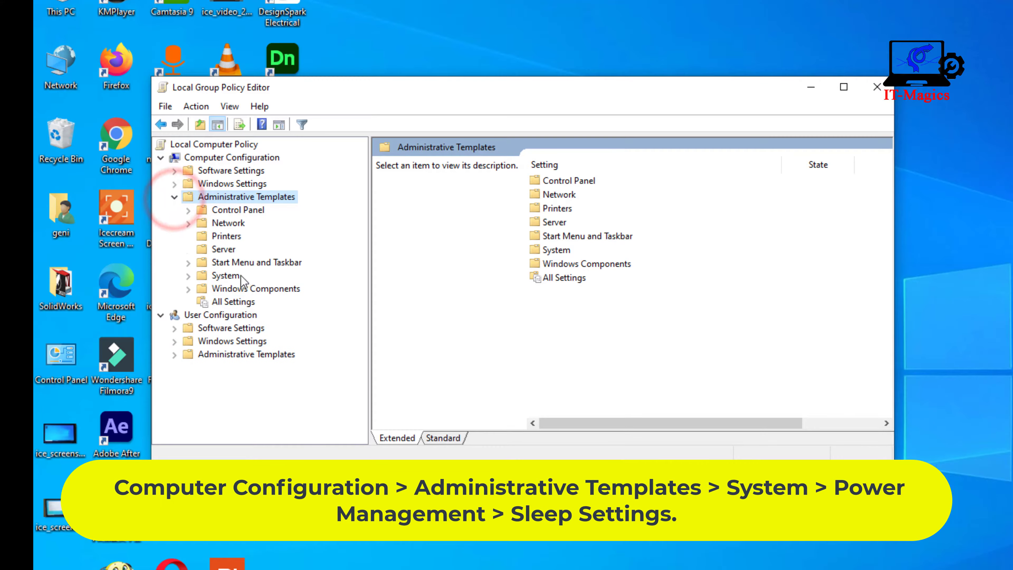
left_click(225, 276)
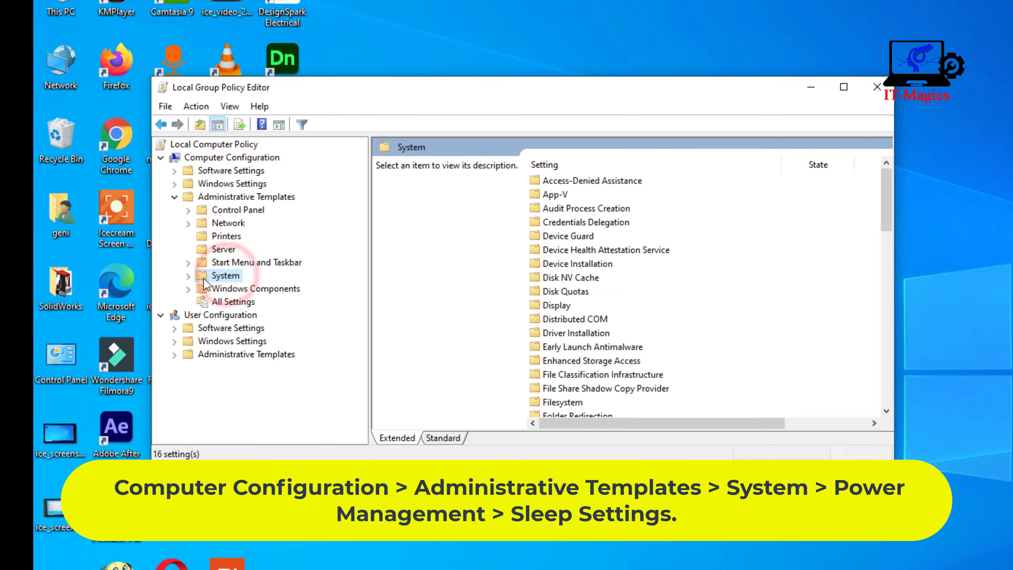
left_click(190, 277)
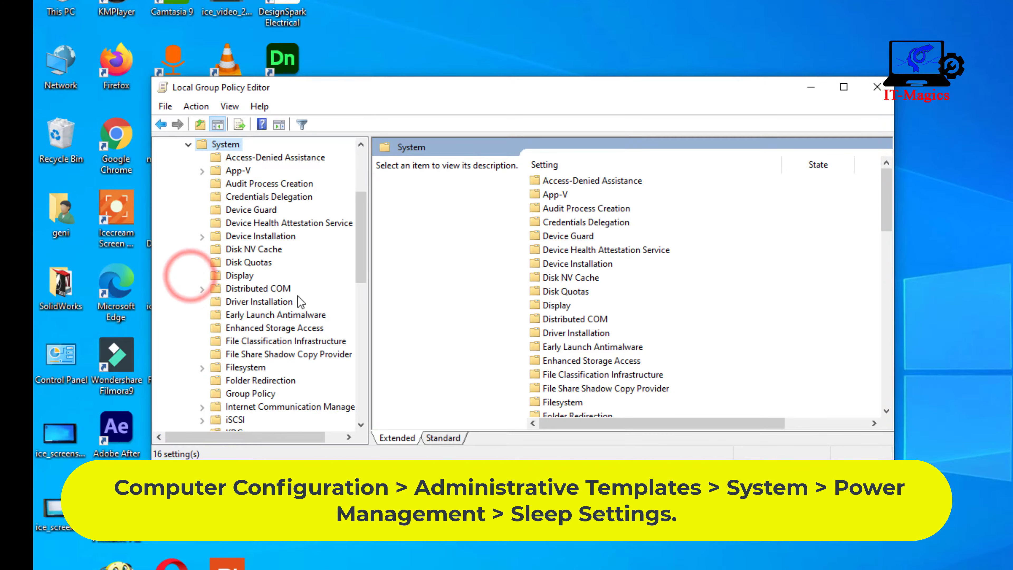
Open Power Management under System and expand it to list its subfolders
scroll(300, 302, "down", 1)
scroll(299, 302, "down", 2)
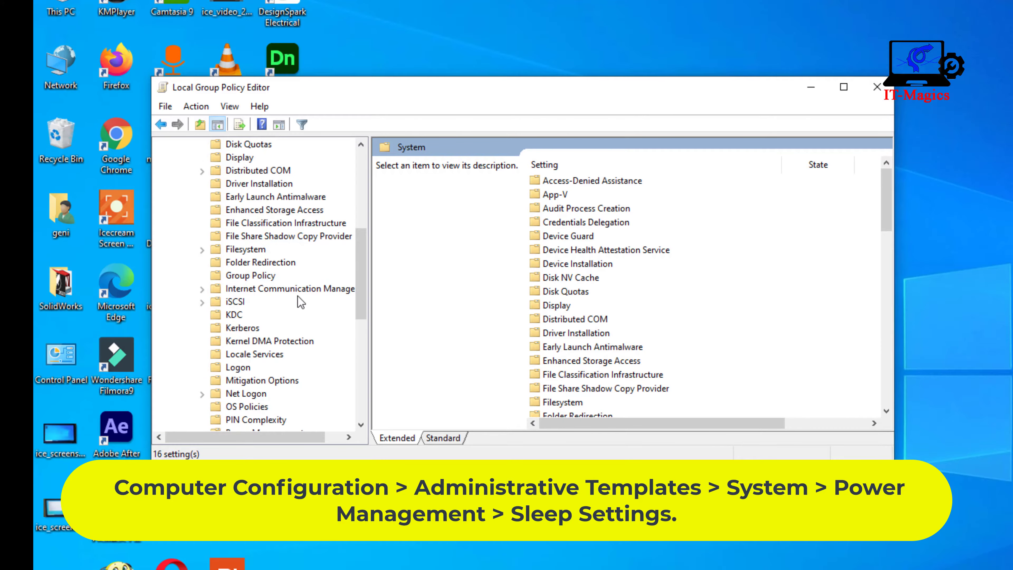
scroll(282, 305, "down", 2)
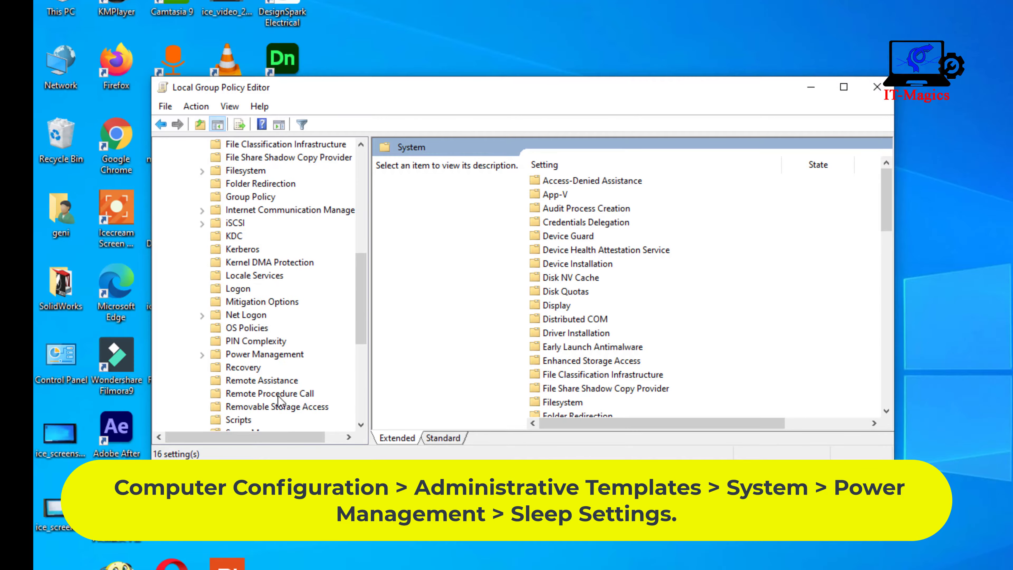
left_click(270, 356)
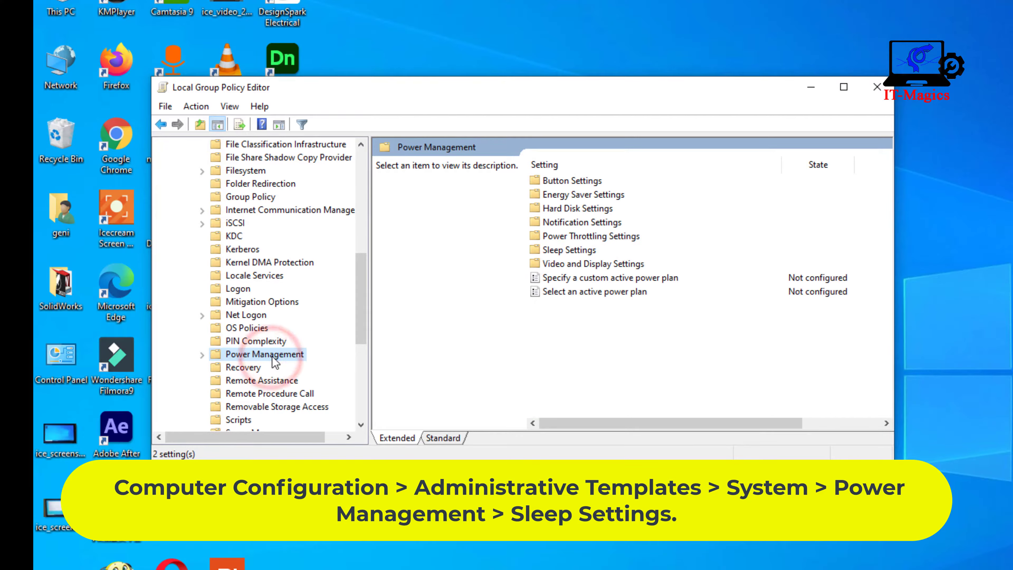
left_click(202, 356)
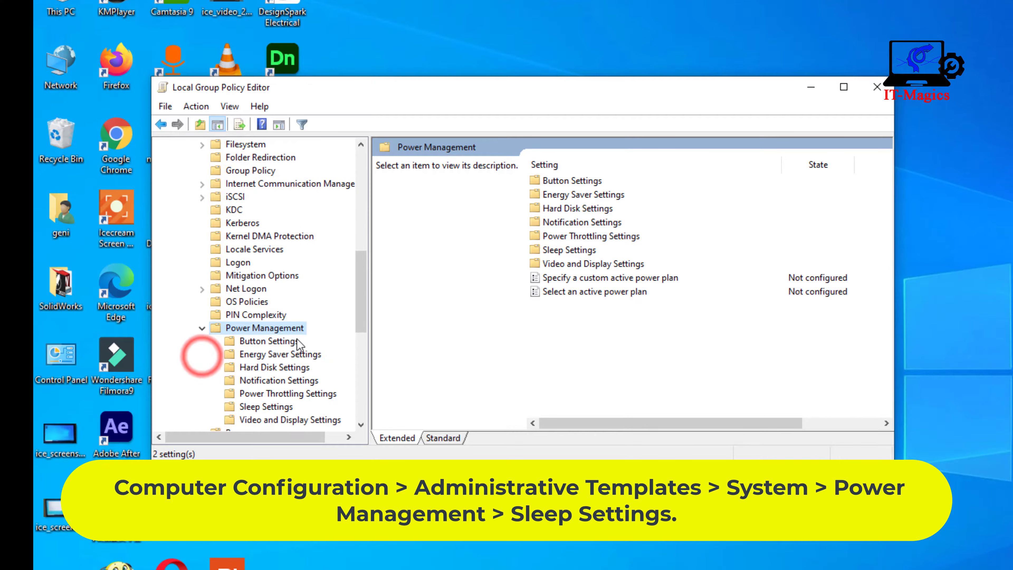
scroll(285, 357, "down", 2)
In Sleep Settings, set 'Allow standby states (S1-S3) when sleeping (on battery)' to Not Configured and confirm
left_click(254, 330)
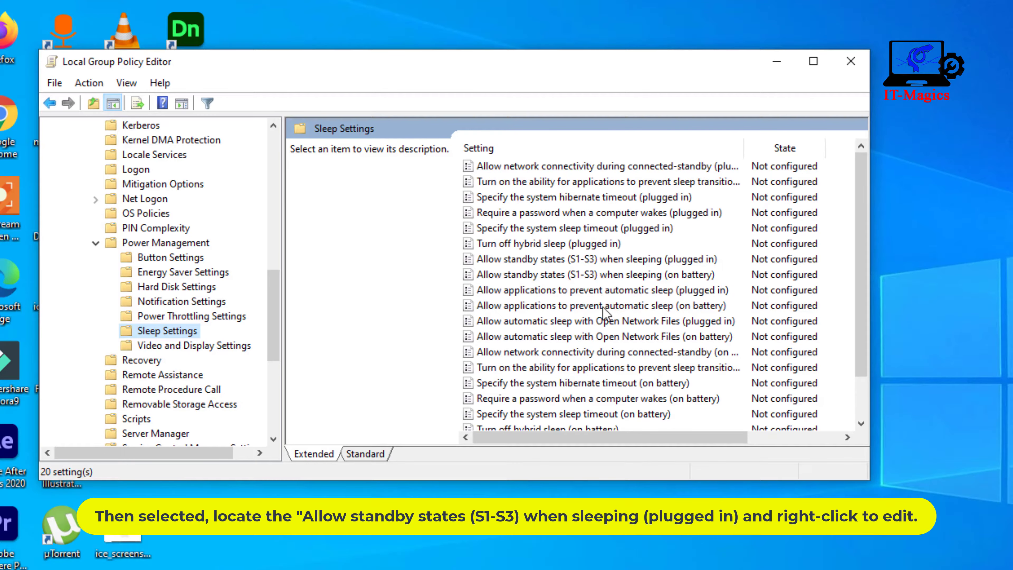
left_click(564, 274)
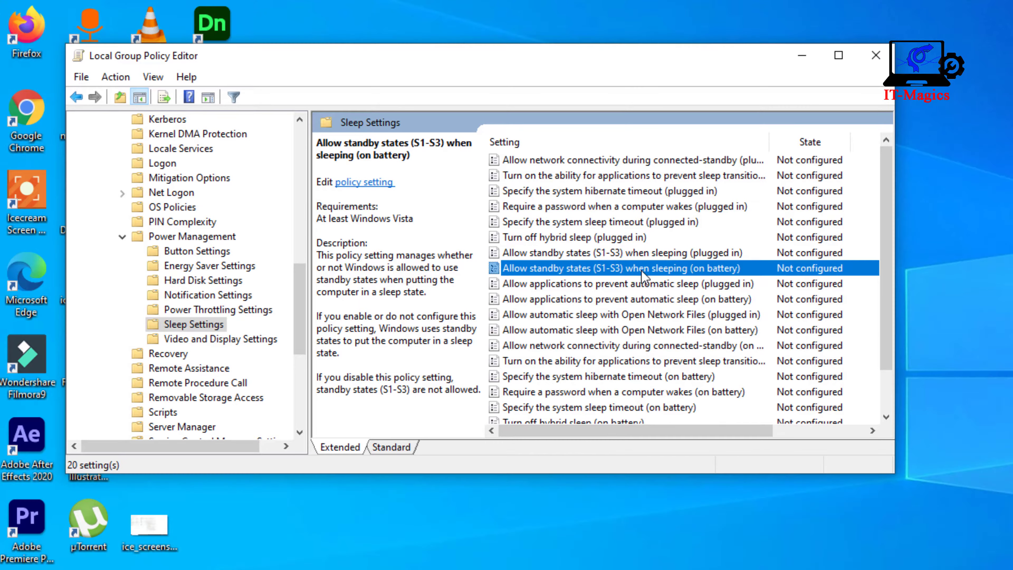
right_click(639, 269)
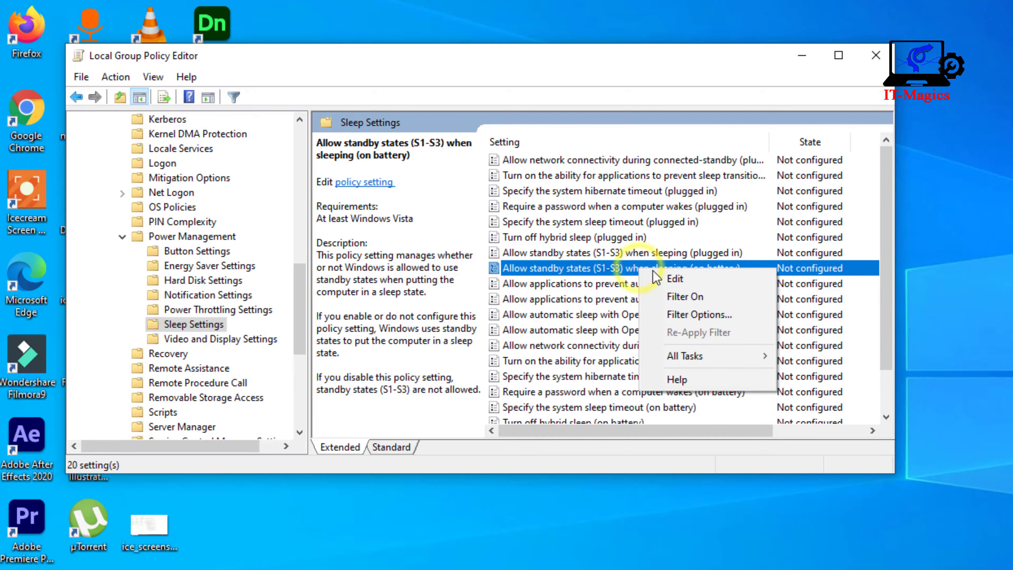
left_click(675, 279)
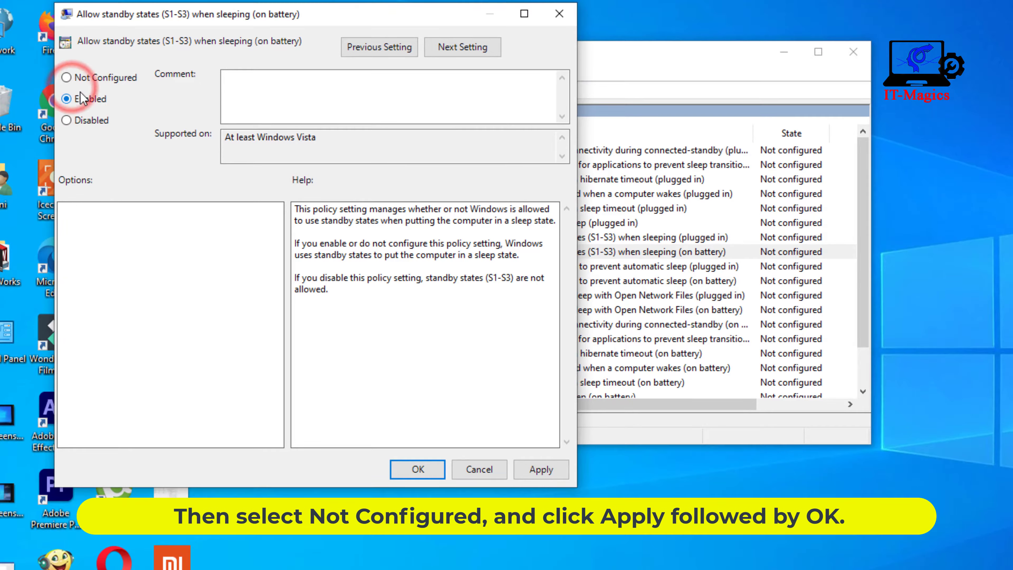
left_click(71, 79)
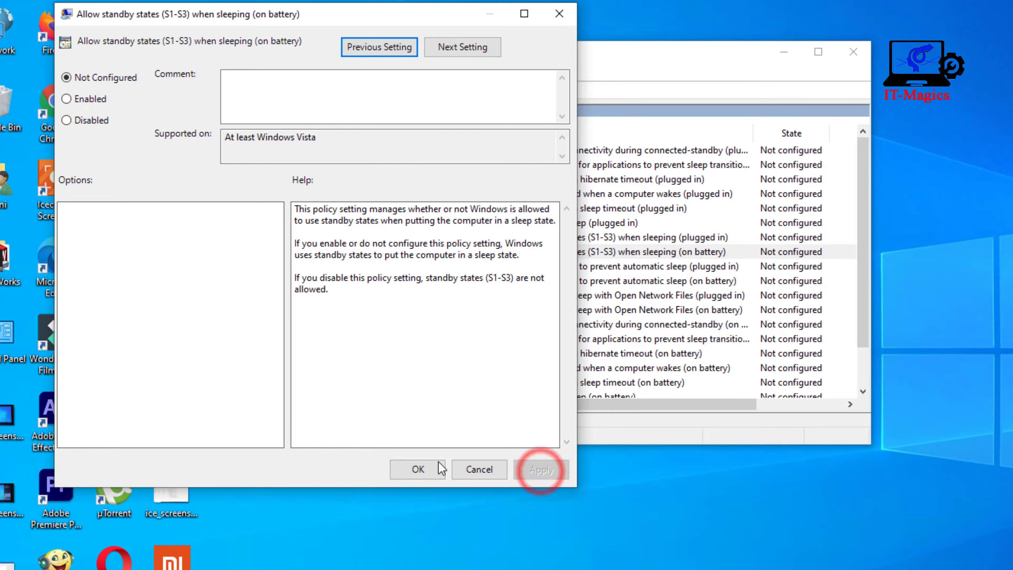
left_click(416, 469)
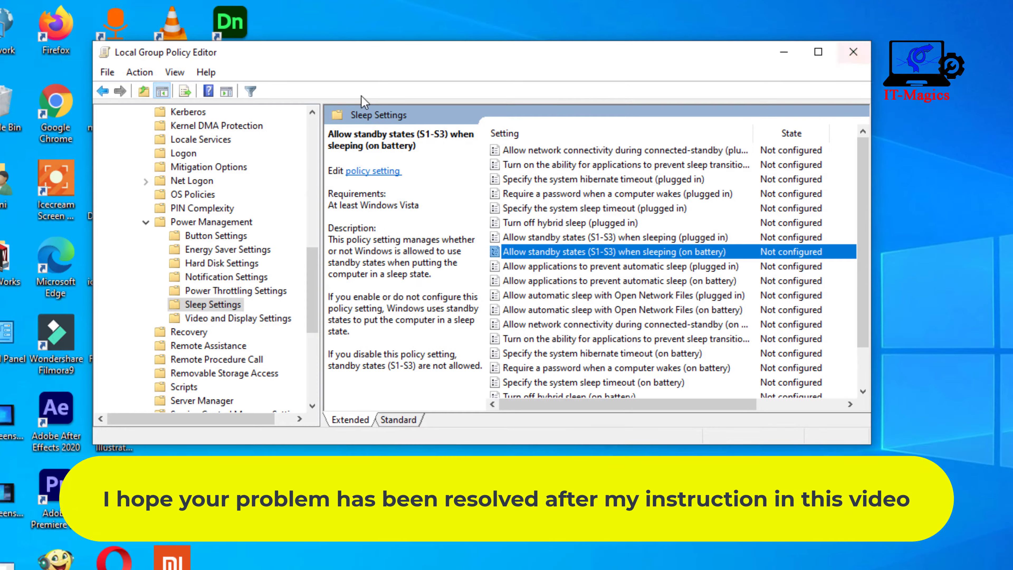
Collapse the Power Management branch and close the Local Group Policy Editor window
left_click(145, 223)
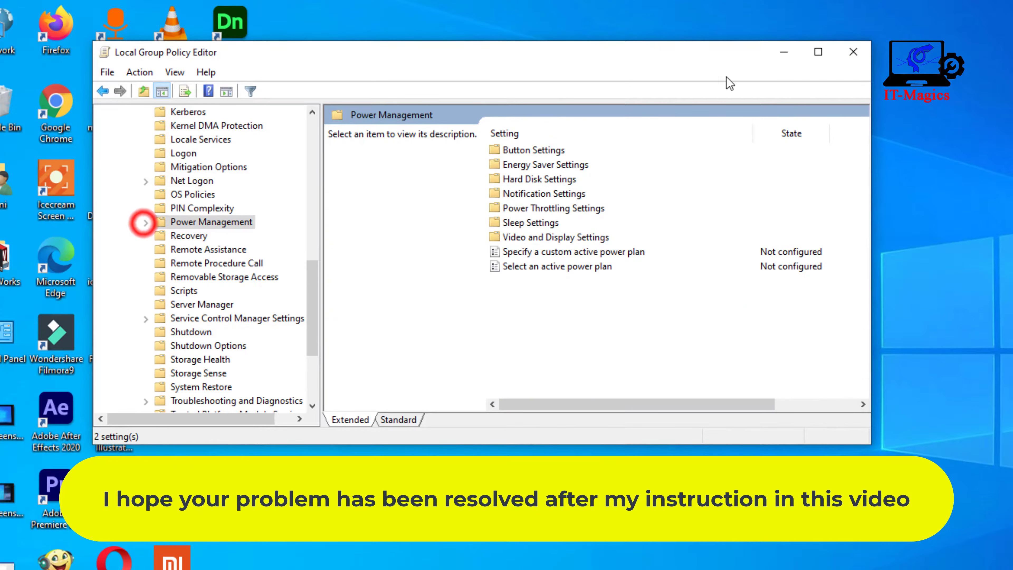
left_click(845, 52)
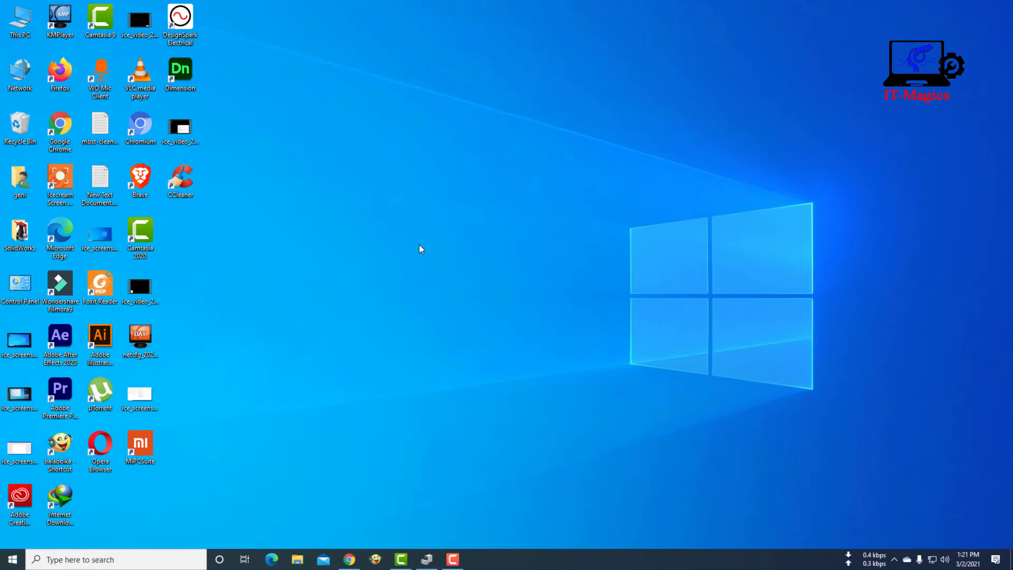